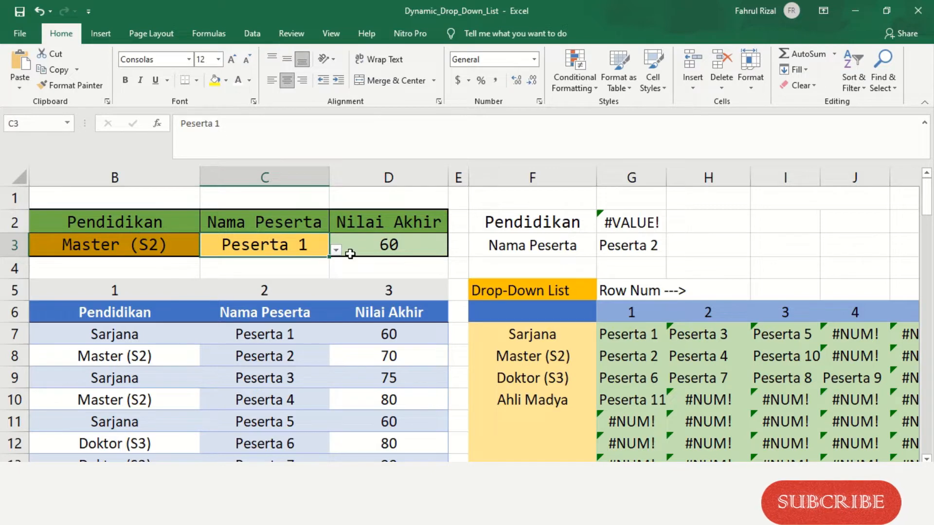
- Choose Peserta 4 and after it Peserta 10 as the Nama Peserta in C3
left_click(336, 250)
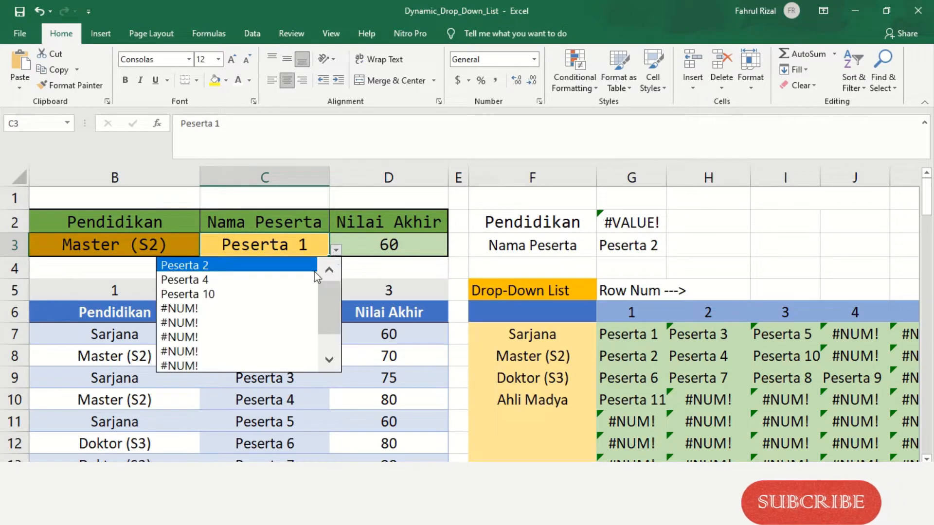
left_click(272, 280)
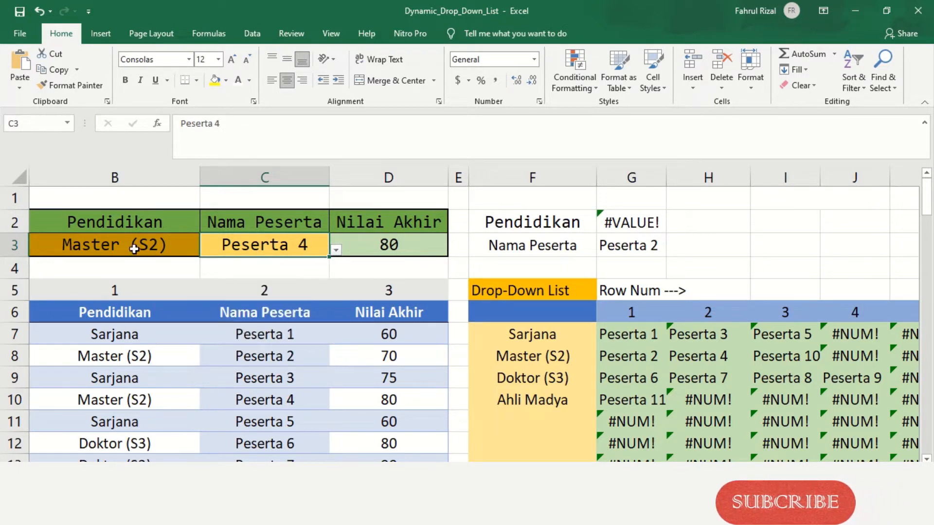
left_click(138, 245)
left_click(298, 246)
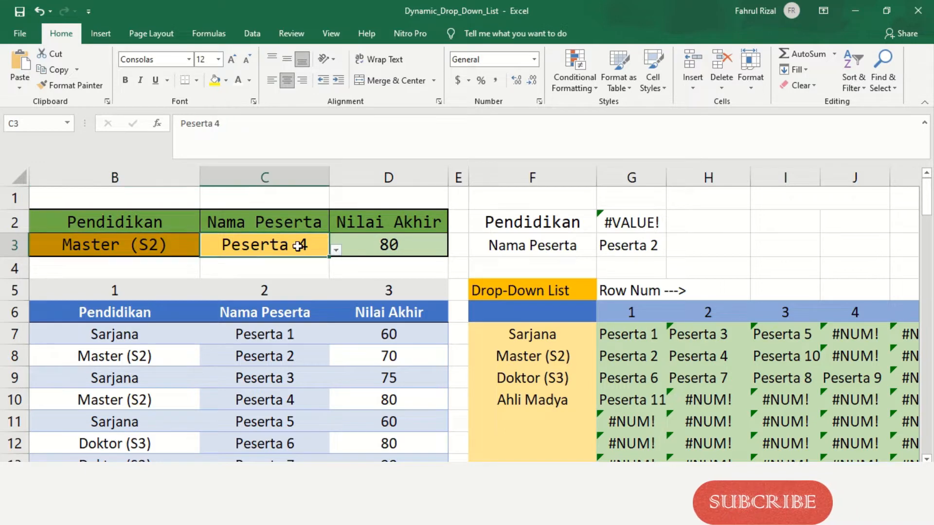
left_click(335, 250)
left_click(265, 279)
- Set the Pendidikan selection in B3 to Doktor (S3)
left_click(160, 249)
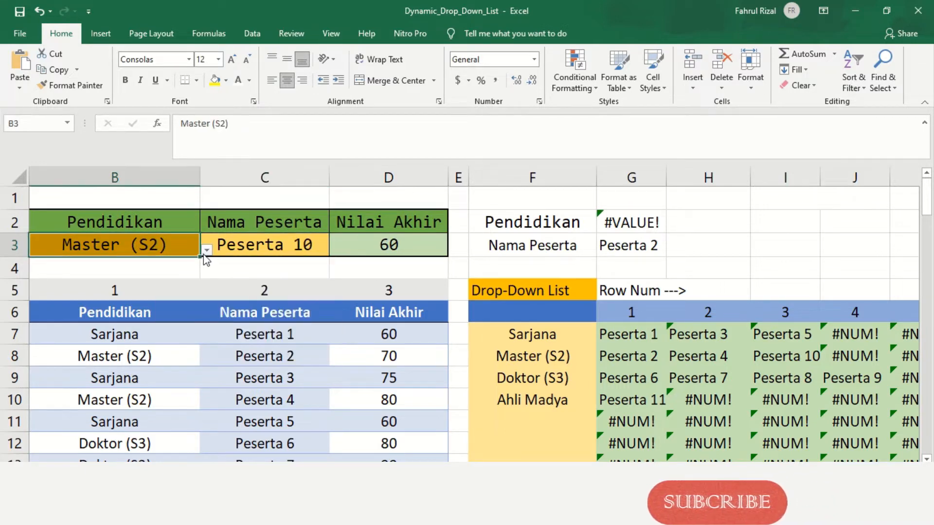
left_click(207, 250)
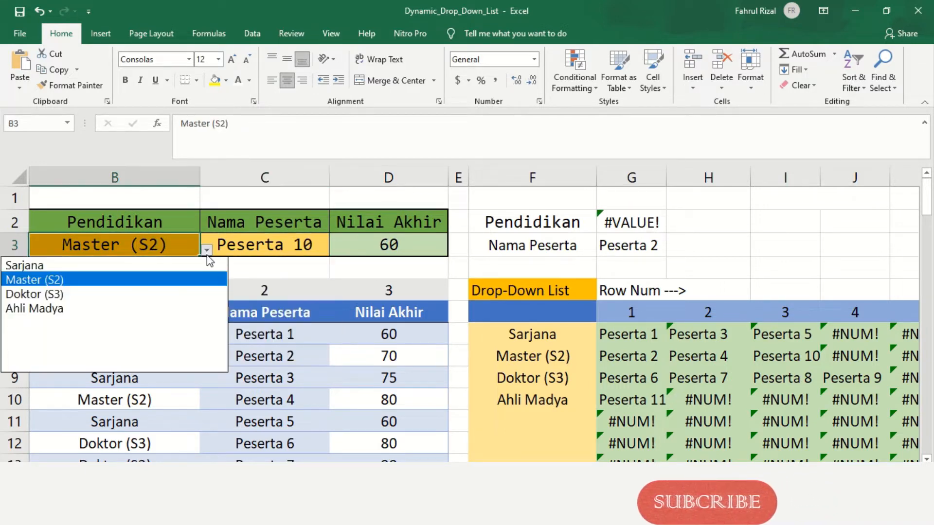
left_click(137, 292)
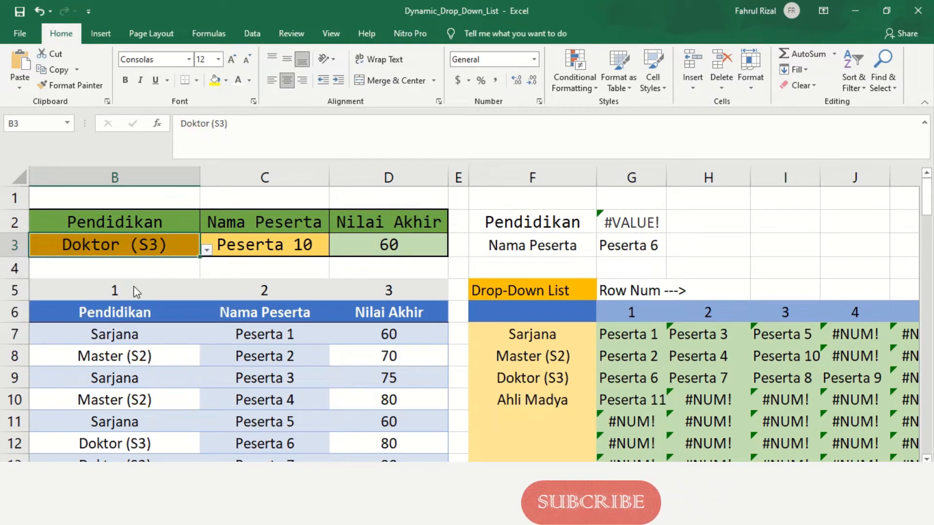
- Choose Peserta 7 and after it Peserta 8 from the Nama Peserta choices for Doktor (S3)
left_click(273, 244)
left_click(336, 251)
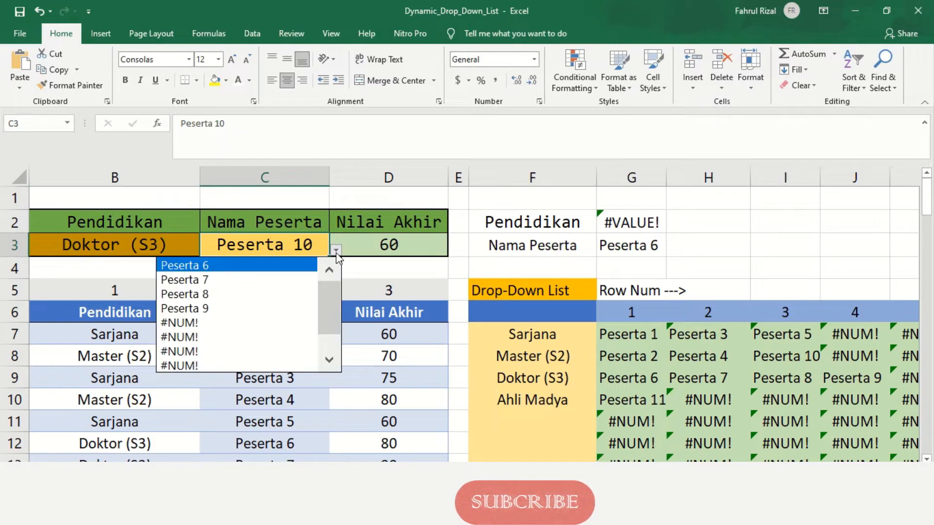
left_click(302, 278)
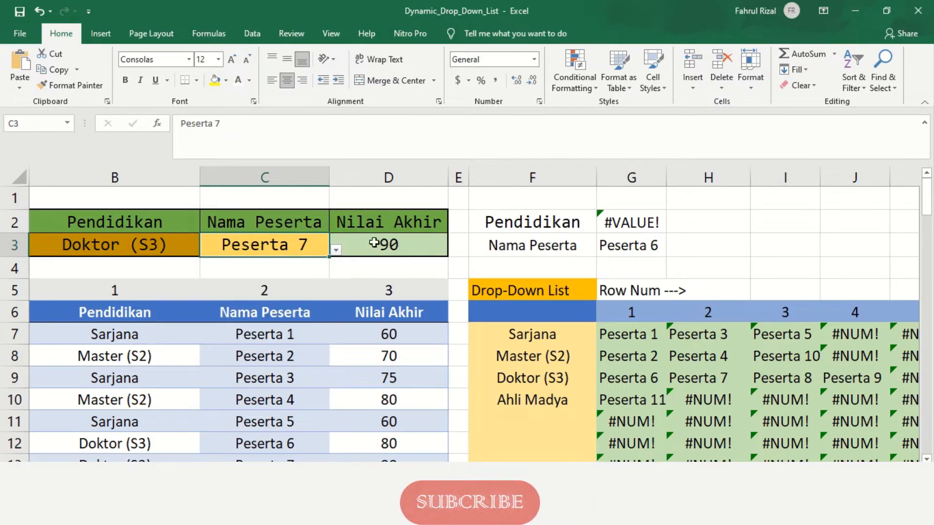
left_click(337, 251)
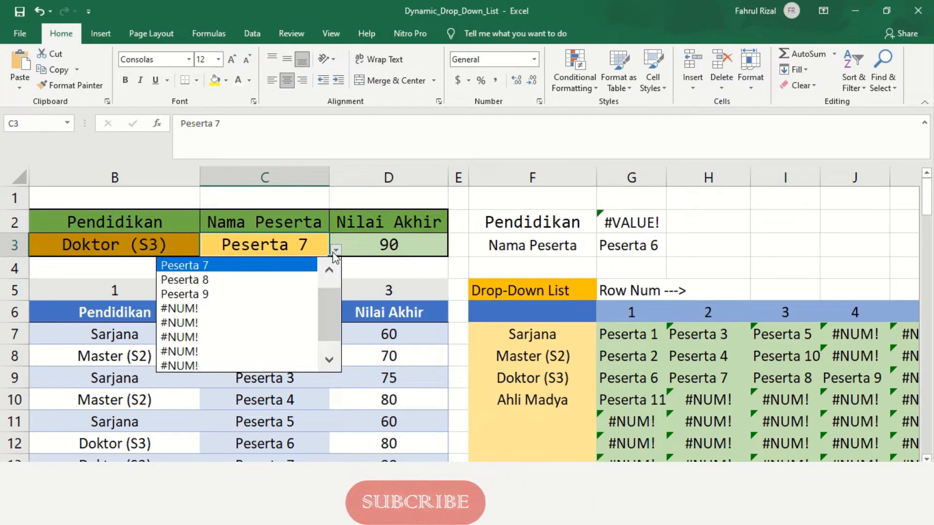
left_click(285, 280)
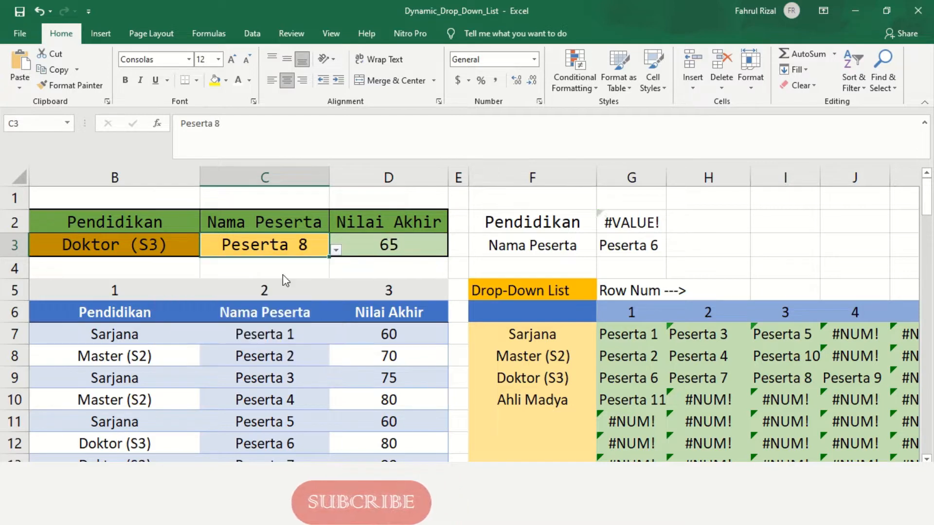
- Examine the formula behind the Nilai Akhir result in D3 and the contents of the Pendidikan cell B3
left_click(405, 249)
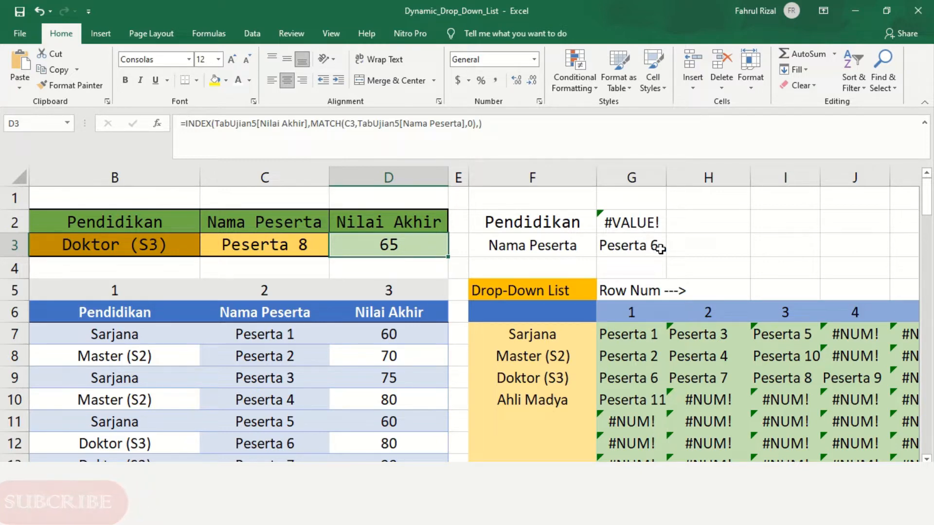
left_click(138, 240)
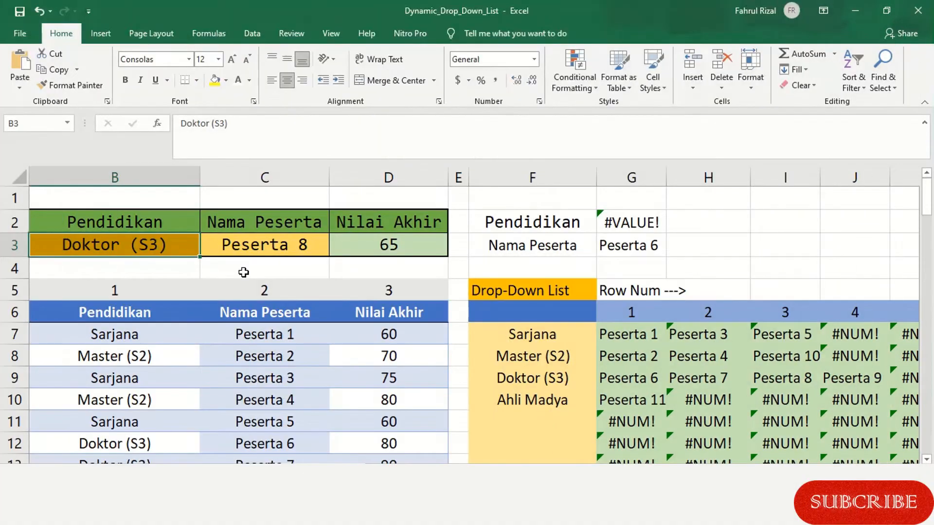
left_click(246, 270)
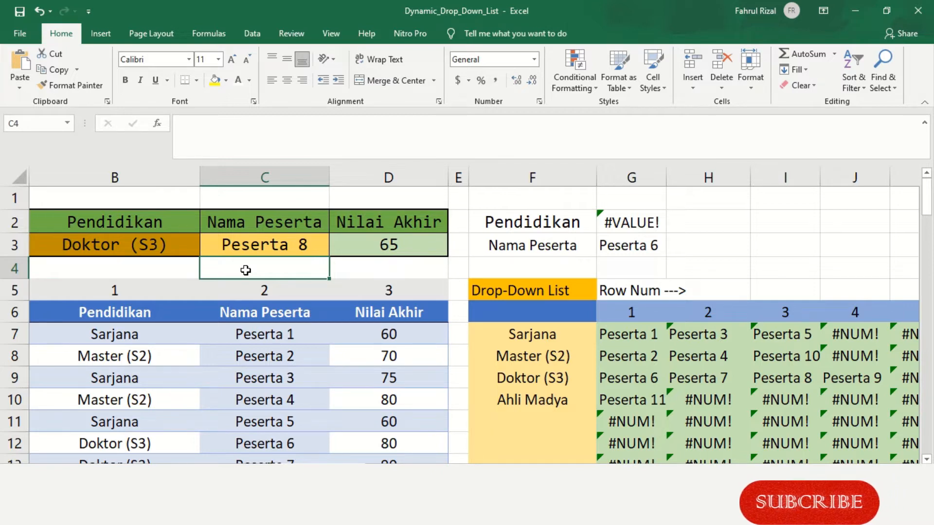
- Try the #NUM! entries as the Nama Peserta in C3, and set it back to Peserta 8
left_click(261, 246)
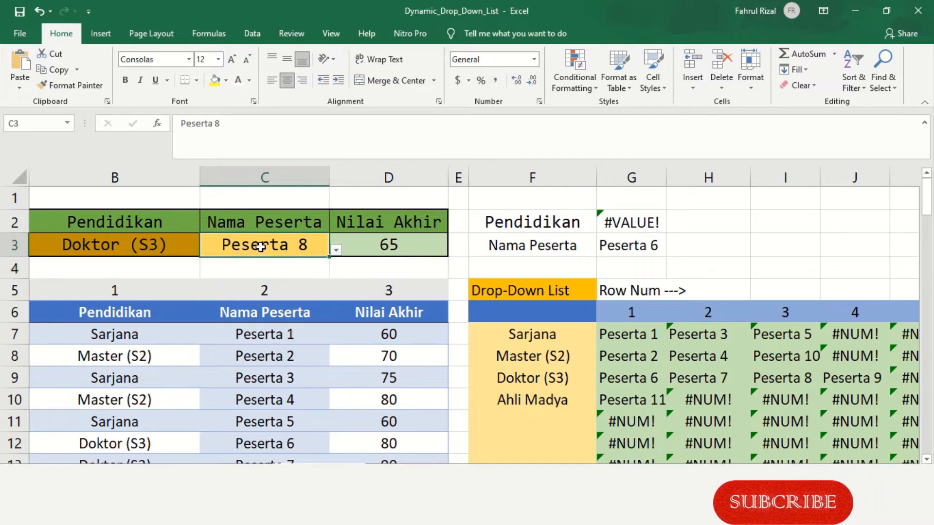
left_click(336, 251)
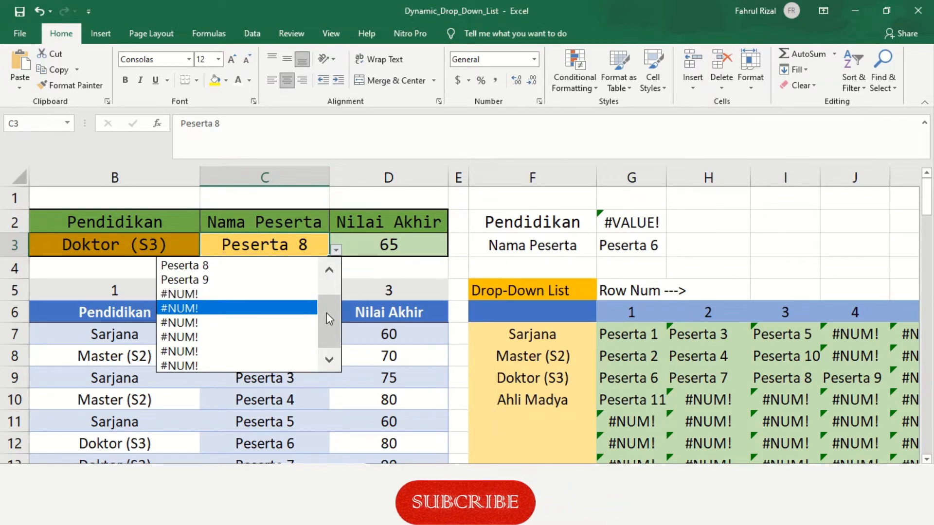
left_click(229, 295)
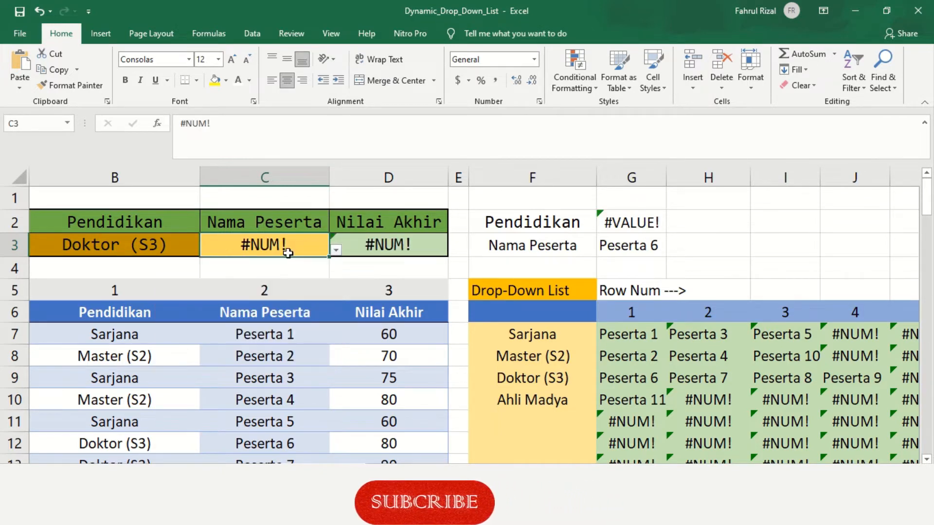
left_click(335, 250)
left_click(211, 316)
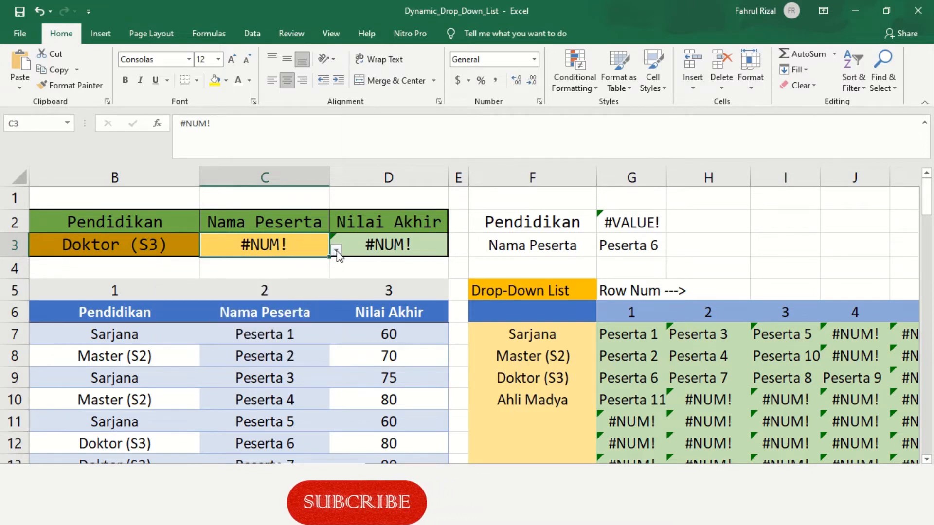
left_click(335, 250)
left_click(205, 265)
- Wrap the INDEX formula in G7 in IFERROR with "" as the error value, and fill it across the Sarjana row
left_click(642, 336)
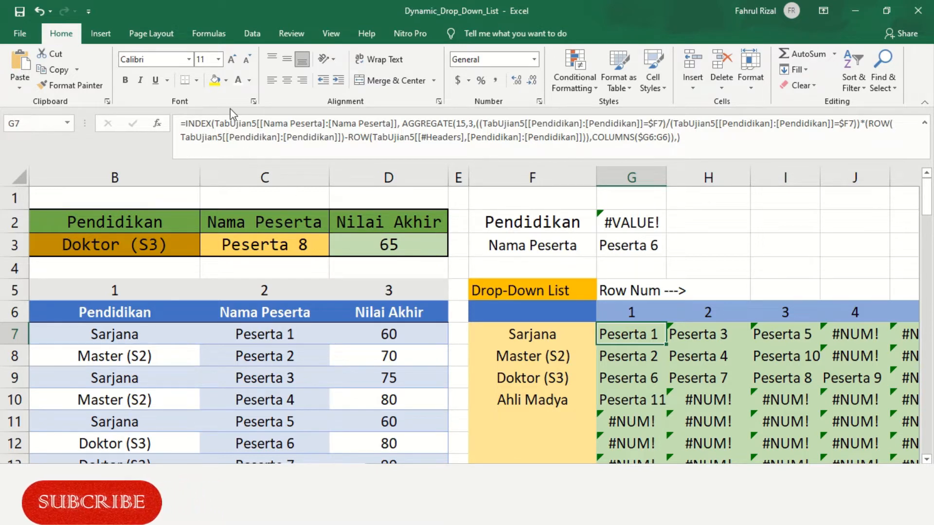
left_click(186, 123)
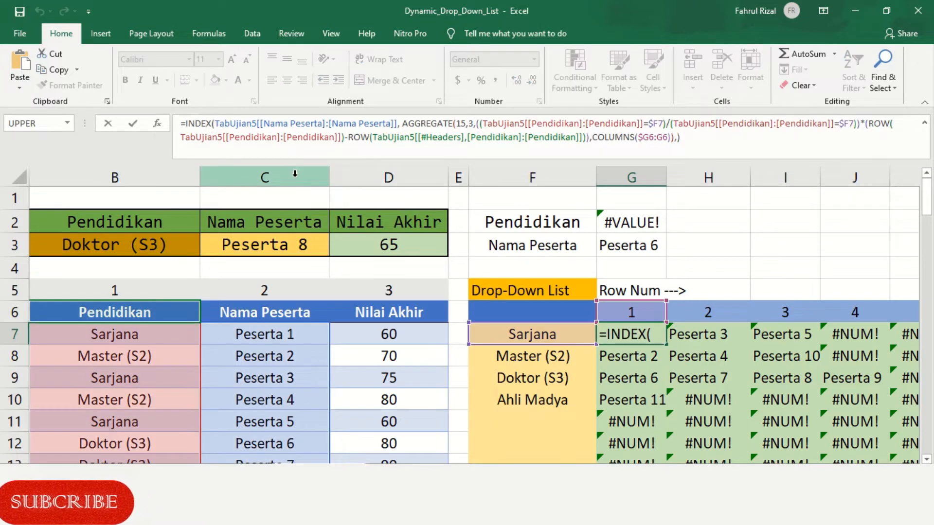
type("i")
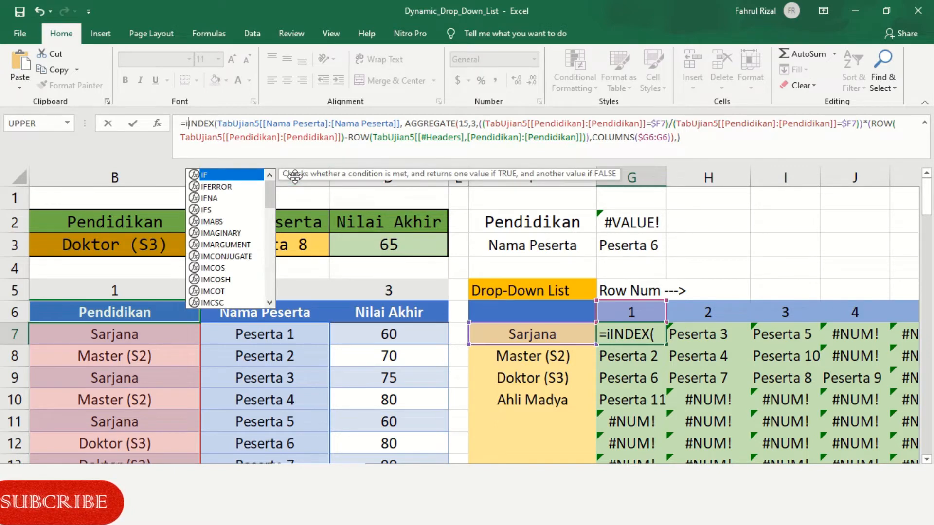
double_click(216, 187)
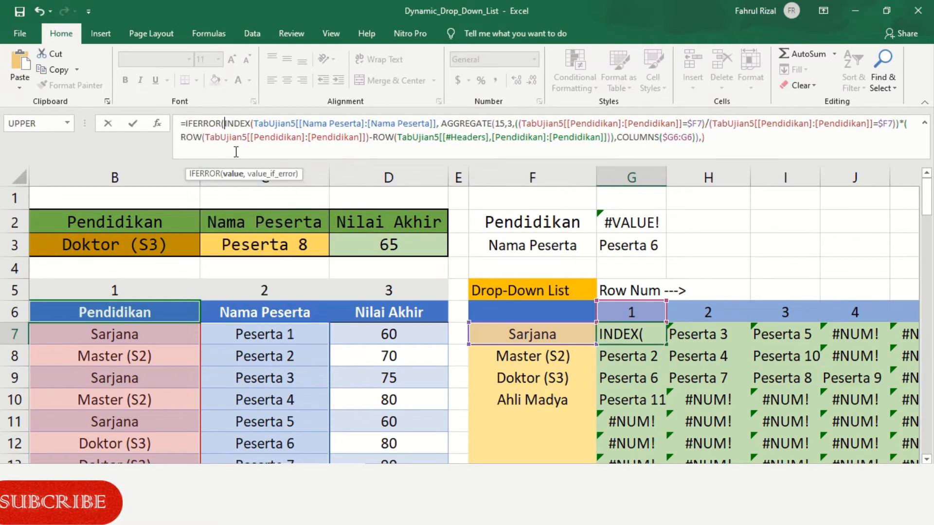
left_click(717, 141)
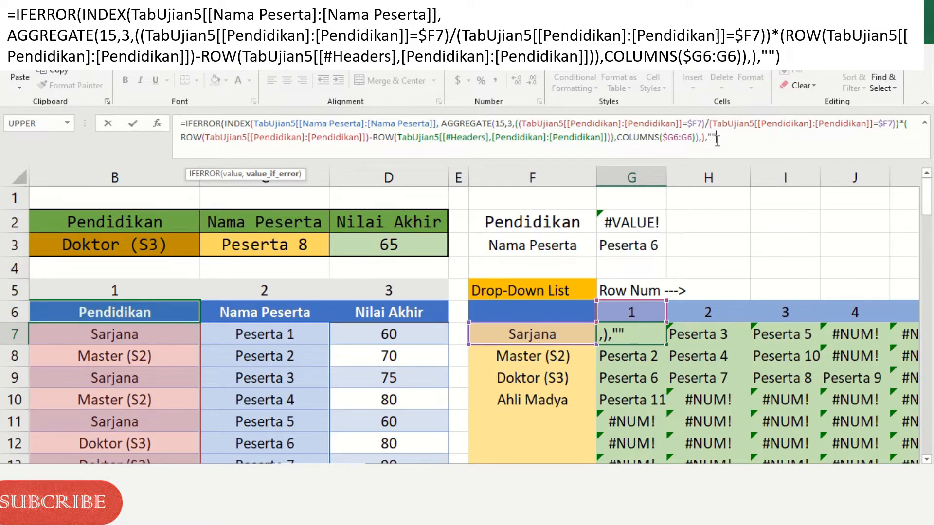
type(")")
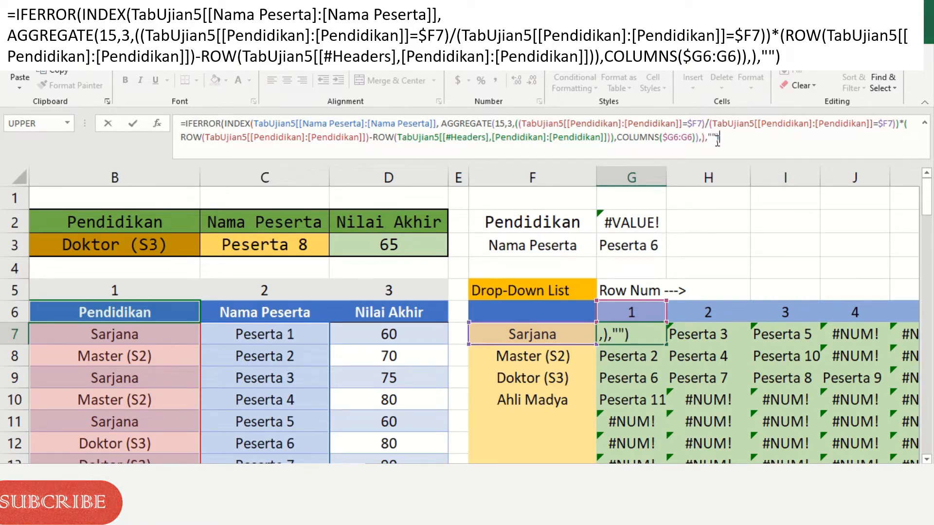
left_click(132, 124)
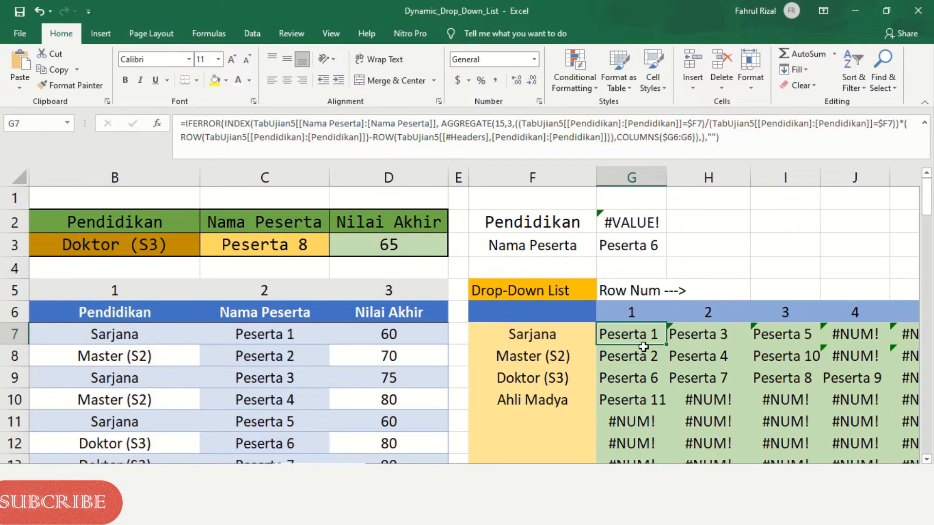
left_click_drag(666, 343, 875, 349)
left_click_drag(810, 470, 783, 471)
- Set the Pendidikan selection in B3 to Sarjana
left_click(334, 245)
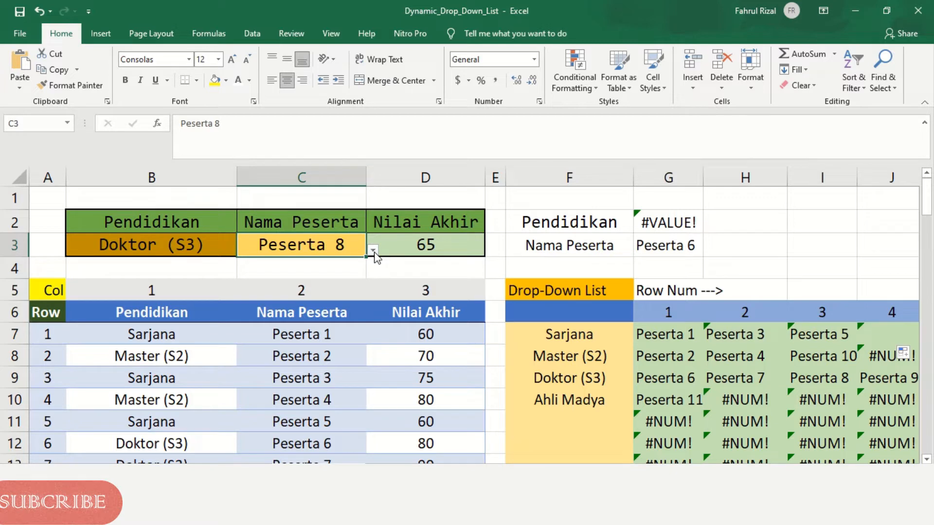
left_click(223, 249)
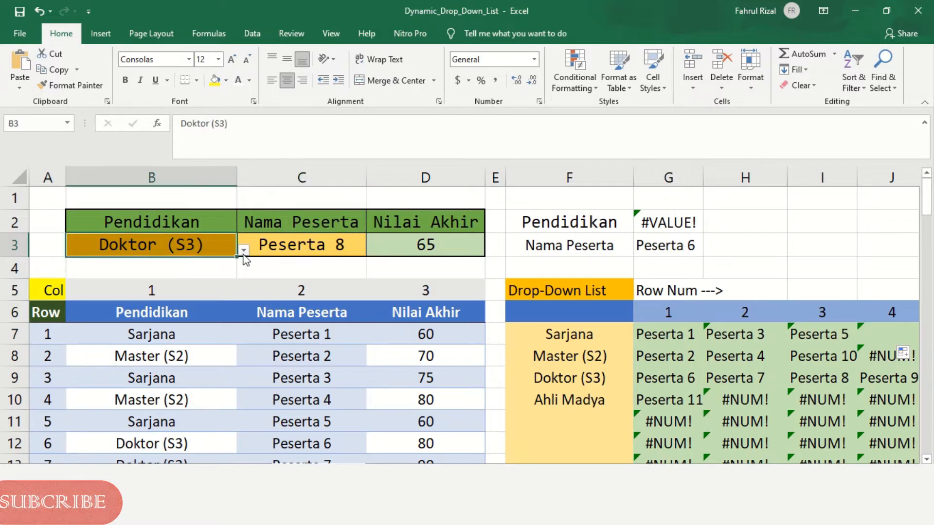
left_click(243, 250)
left_click(172, 264)
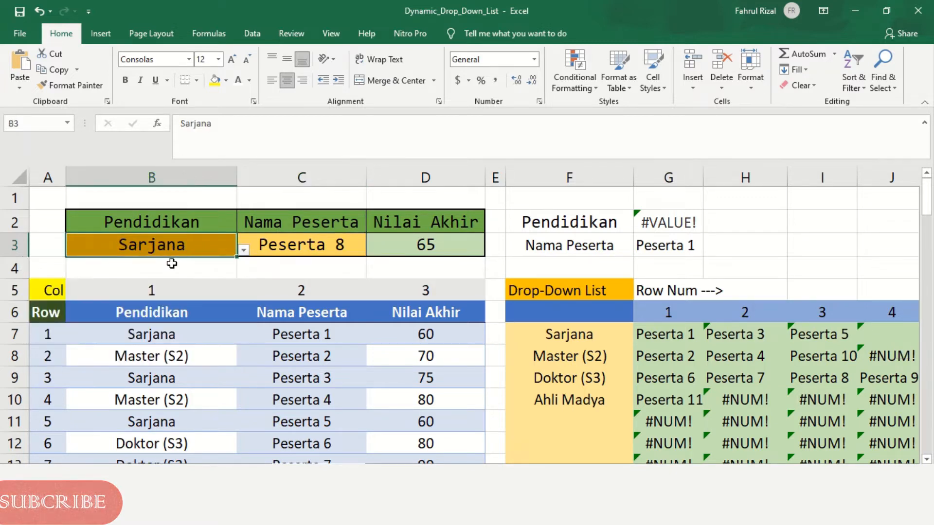
- Test the Nama Peserta choices for Sarjana by picking a blank entry, and finish with Peserta 1
left_click(311, 240)
left_click(372, 250)
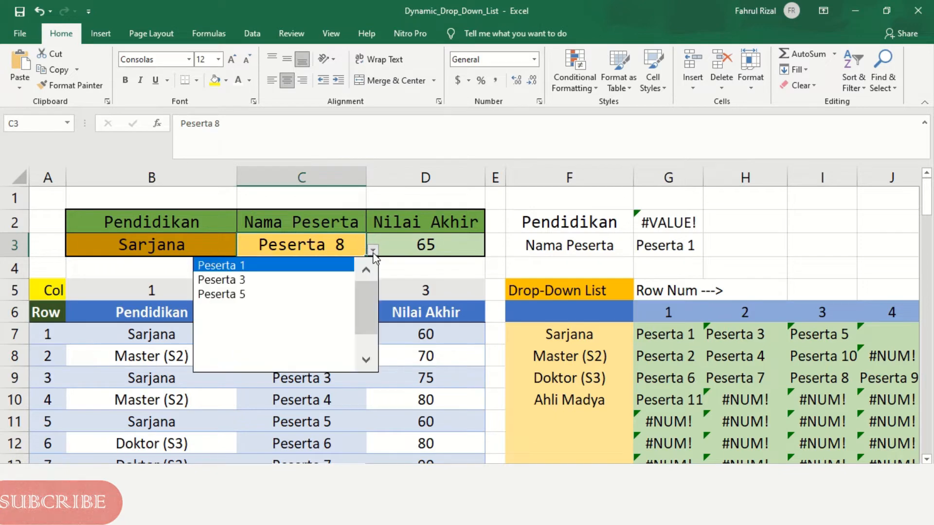
left_click(285, 313)
left_click(374, 249)
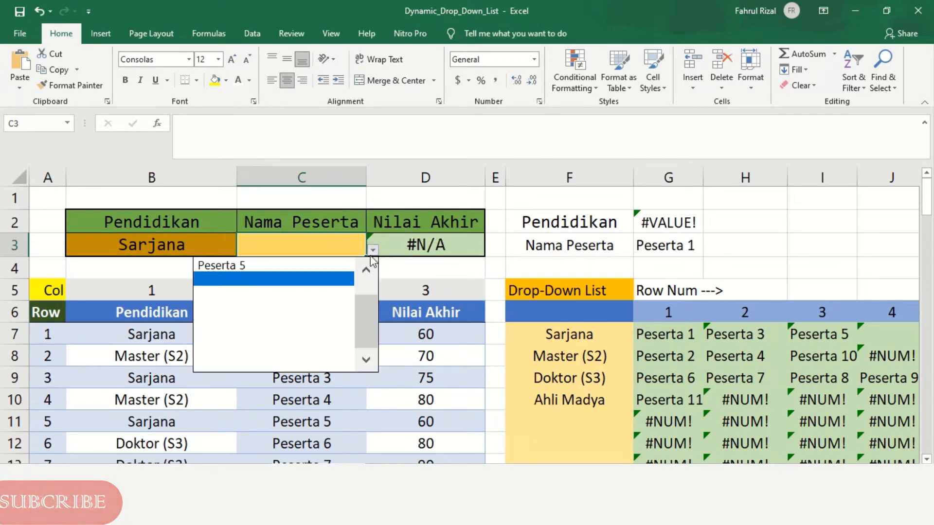
left_click(339, 321)
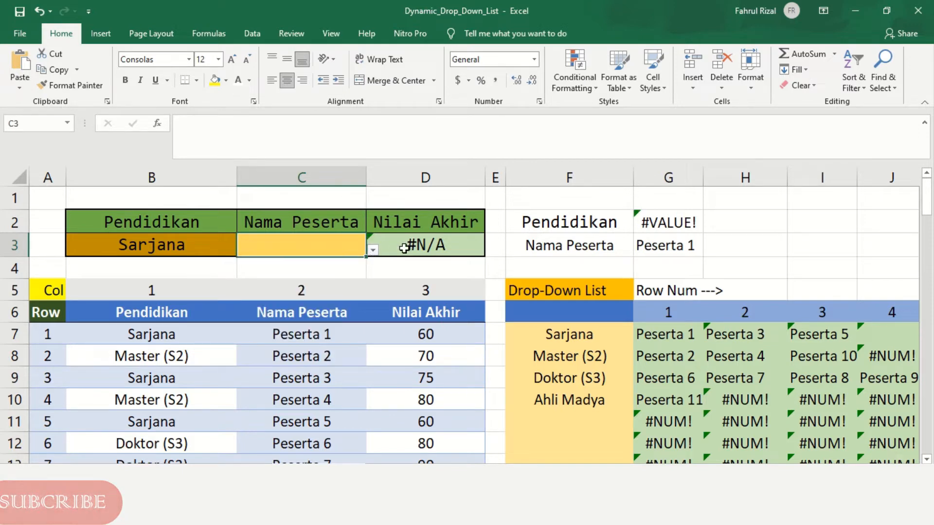
left_click(372, 250)
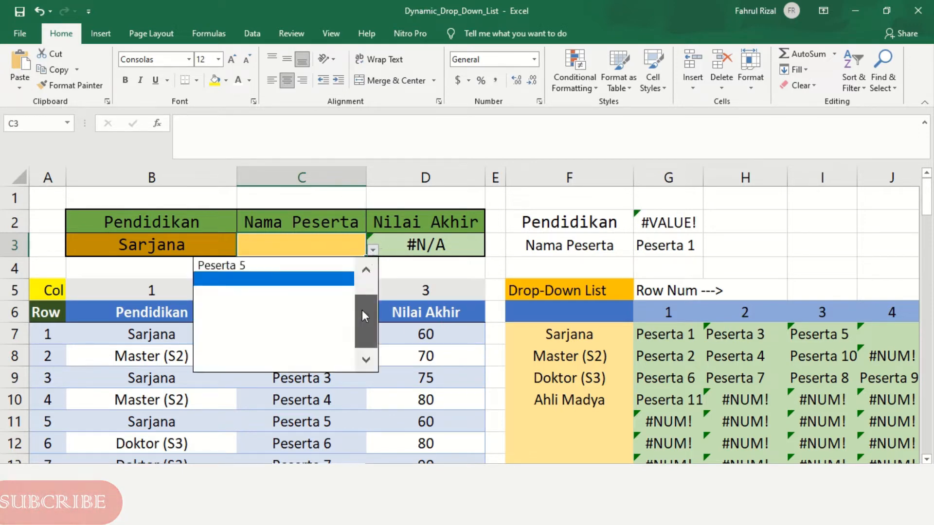
scroll(365, 317, "up", 2)
left_click(298, 267)
- Set the Pendidikan selection in B3 to Master (S2)
left_click(156, 240)
left_click(243, 249)
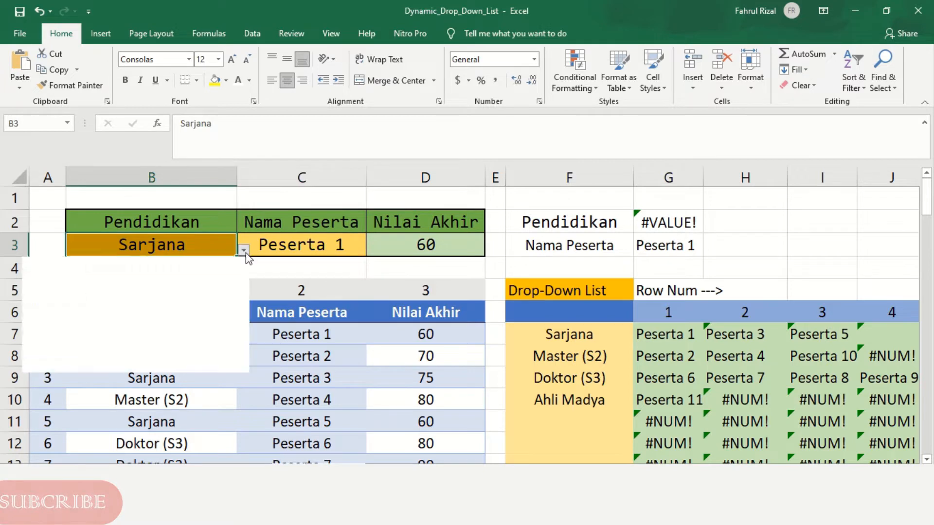
left_click(179, 280)
- Test the Nama Peserta choices for Master (S2) by picking a #NUM! entry, and finish with Peserta 2
left_click(307, 245)
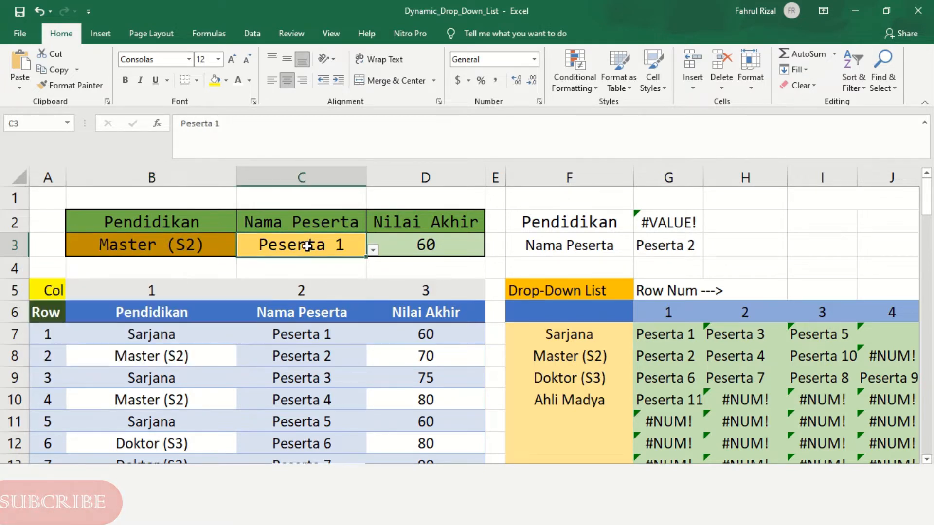
left_click(373, 251)
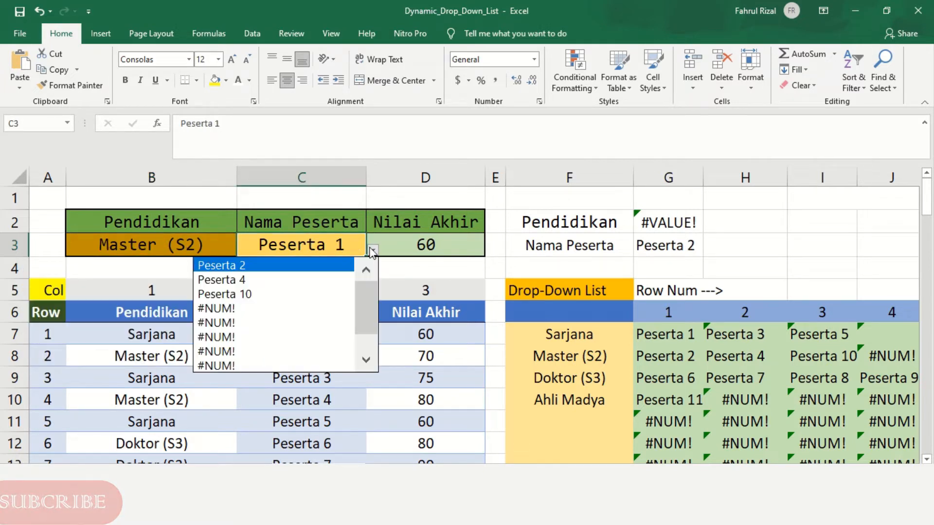
left_click(308, 311)
left_click(373, 250)
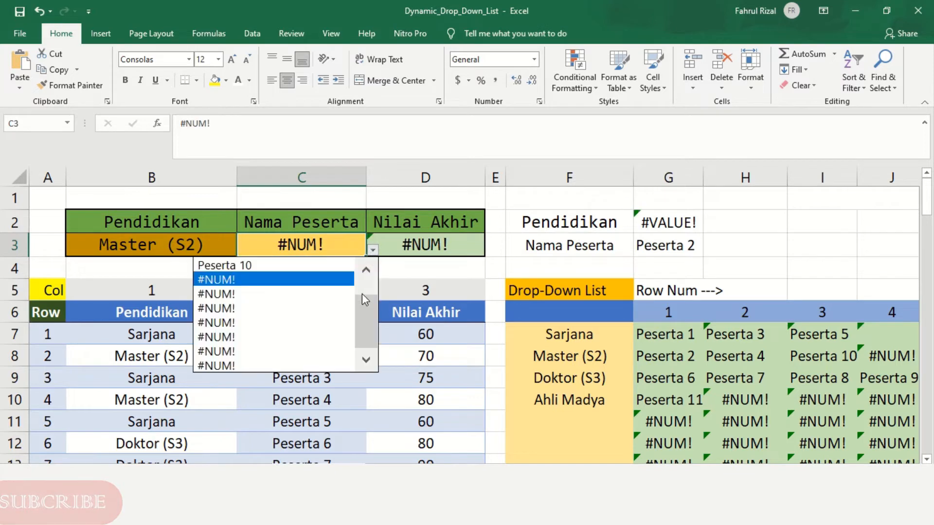
scroll(365, 298, "up", 2)
left_click(228, 265)
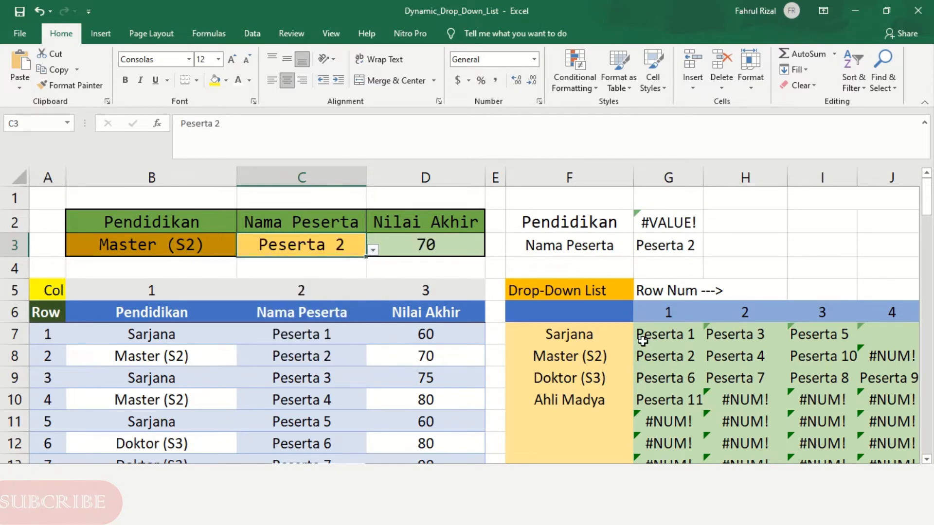
- Fill the IFERROR formula from G7 down to row 14 and across to column P of the drop-down helper table
left_click(683, 337)
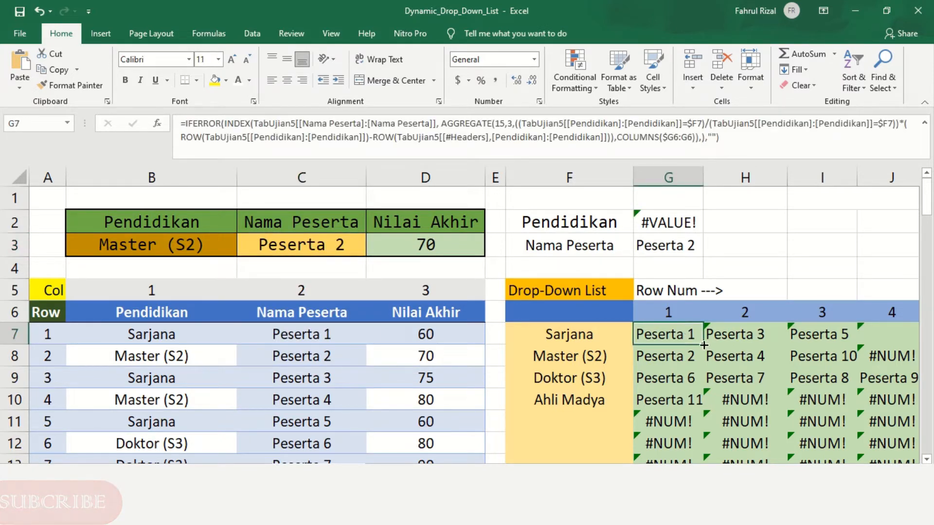
mouse_move(694, 402)
left_mouse_down()
mouse_move(687, 461)
mouse_move(686, 406)
mouse_move(691, 419)
left_mouse_up()
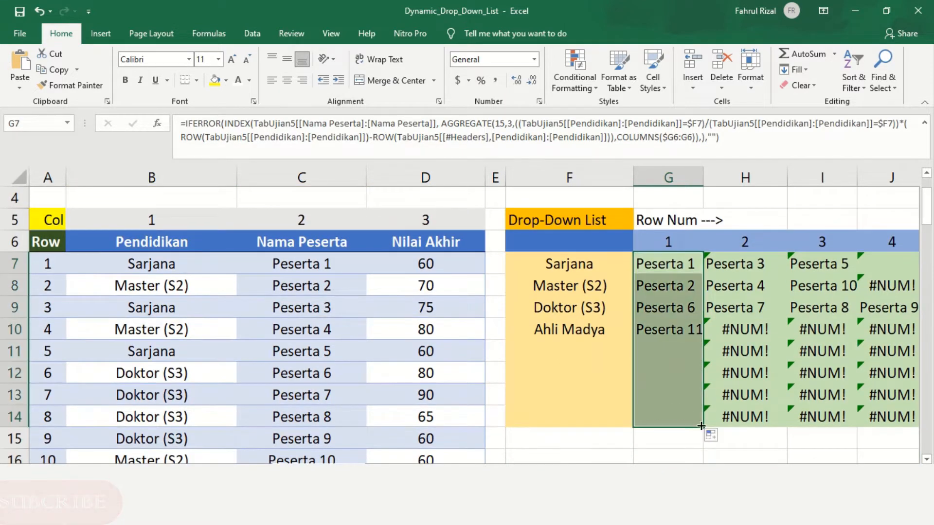
left_click_drag(761, 435, 877, 417)
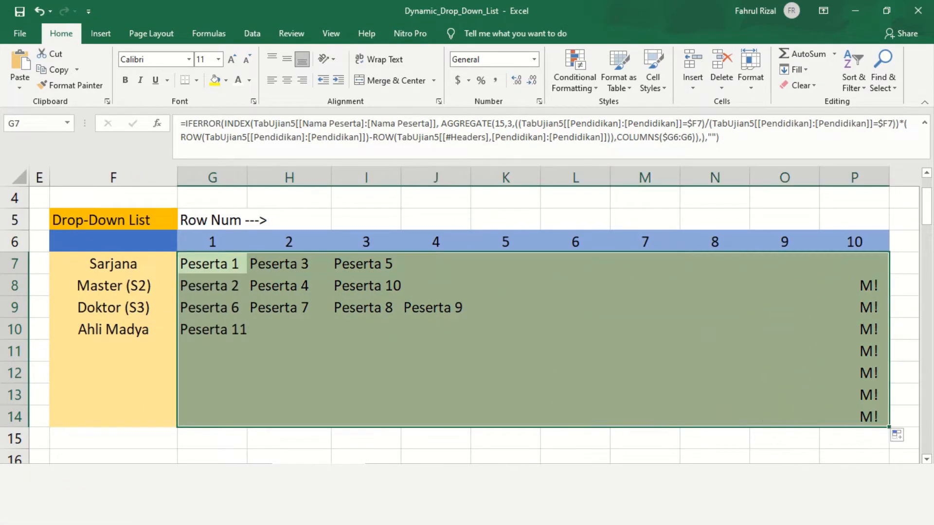
- Set the Pendidikan selection in B3 to Doktor (S3)
left_click_drag(814, 471, 759, 471)
scroll(184, 287, "up", 1)
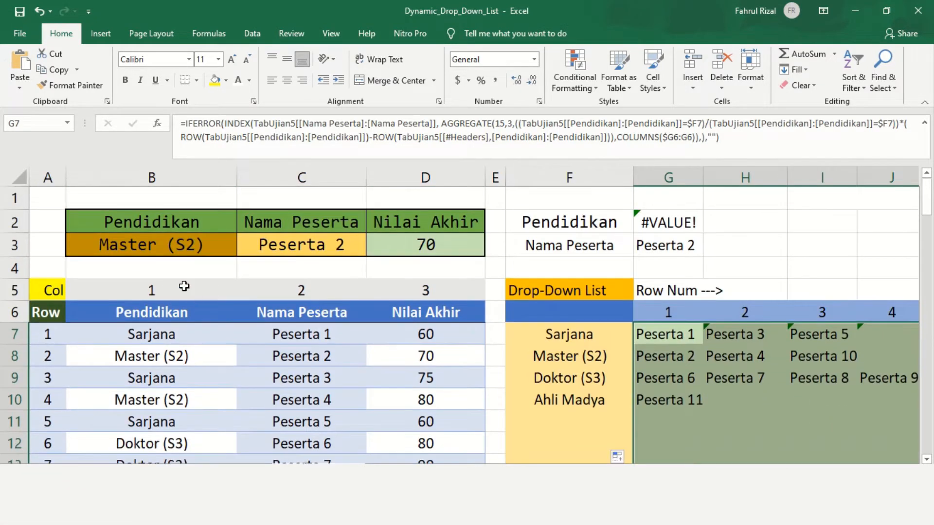
left_click(175, 248)
left_click(243, 249)
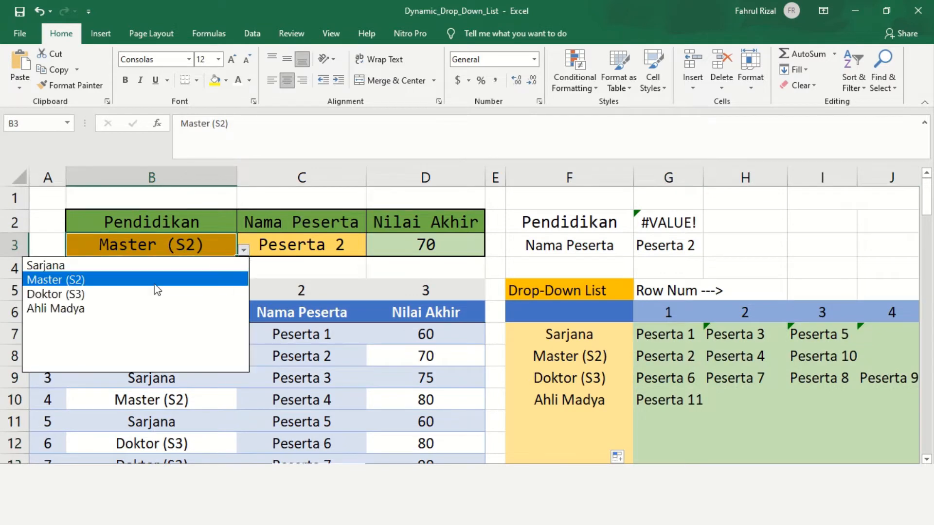
left_click(154, 293)
- Test the Nama Peserta choices for Doktor (S3) by picking a blank entry, and finish with Peserta 6
left_click(285, 244)
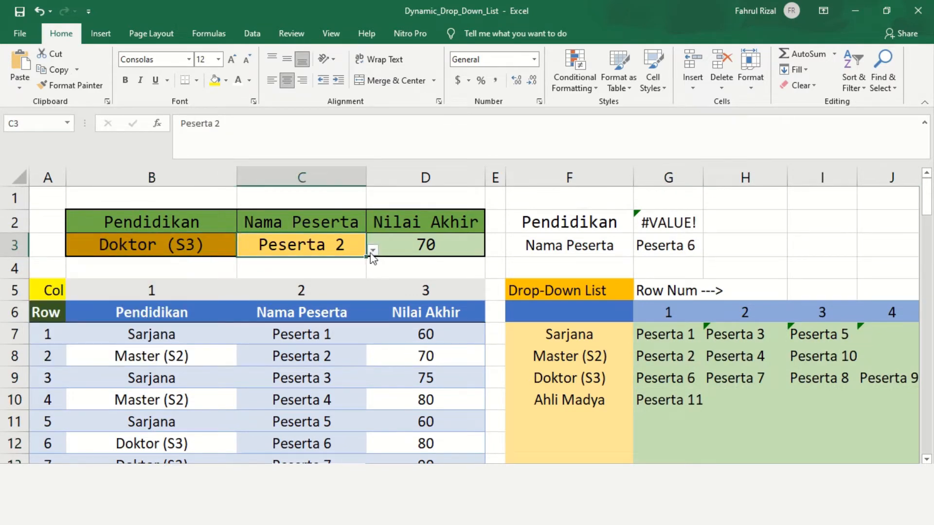
left_click(372, 250)
left_click(246, 322)
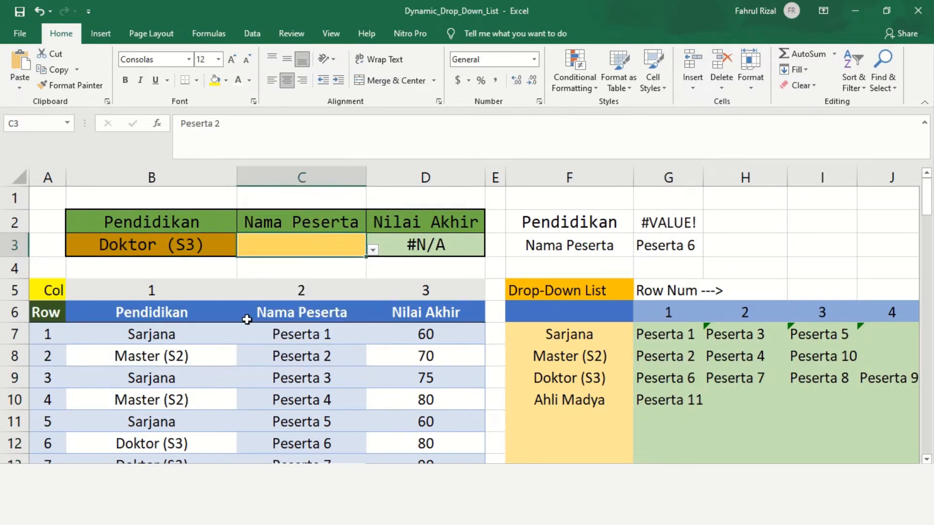
left_click(373, 250)
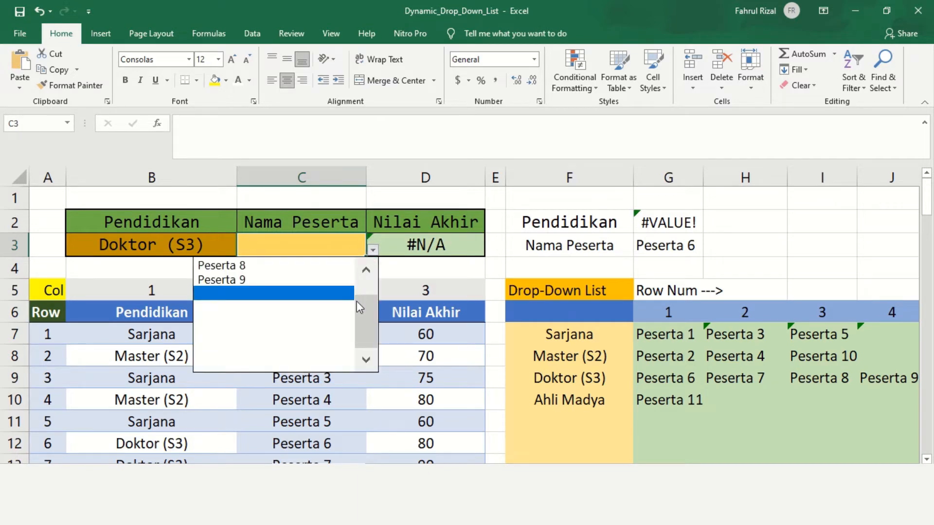
scroll(358, 306, "up", 1)
left_click(221, 266)
- Set the Pendidikan selection in B3 to Ahli Madya and review its Nama Peserta choices without picking one
left_click(153, 239)
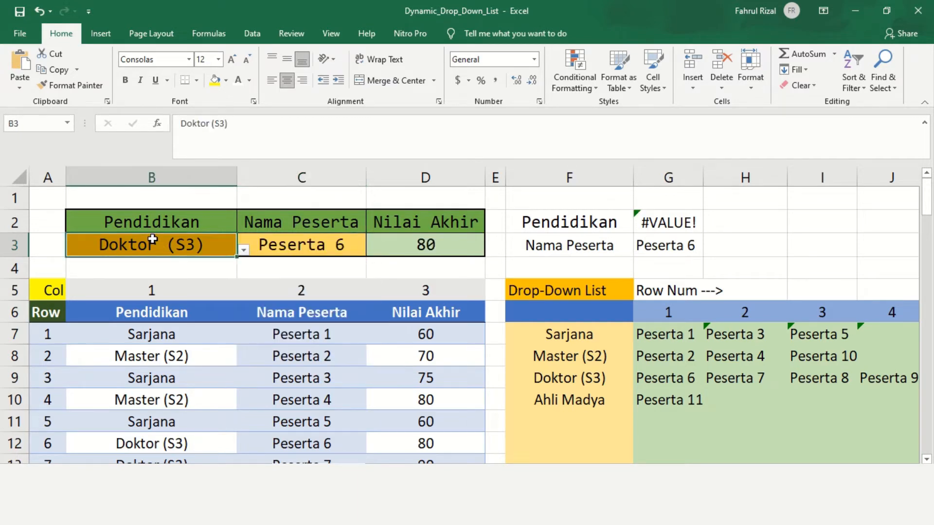
left_click(243, 250)
left_click(192, 308)
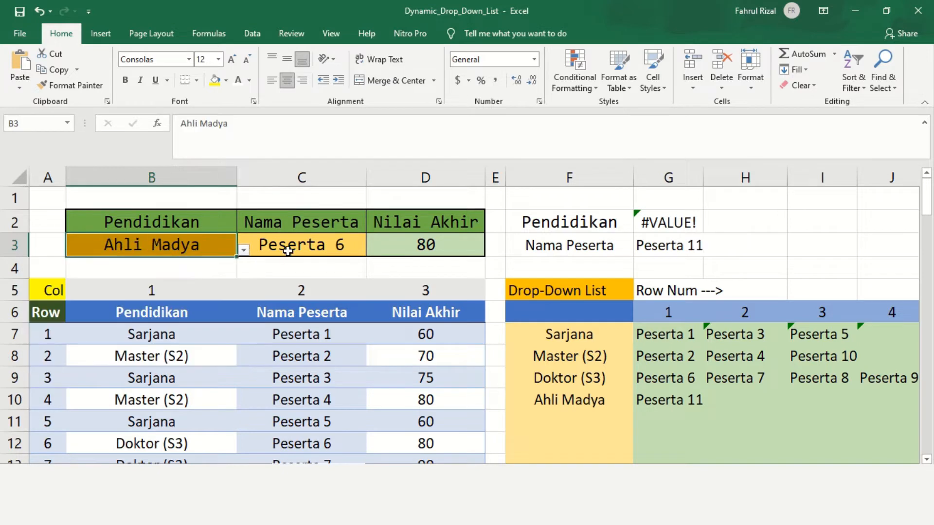
left_click(292, 250)
left_click(372, 251)
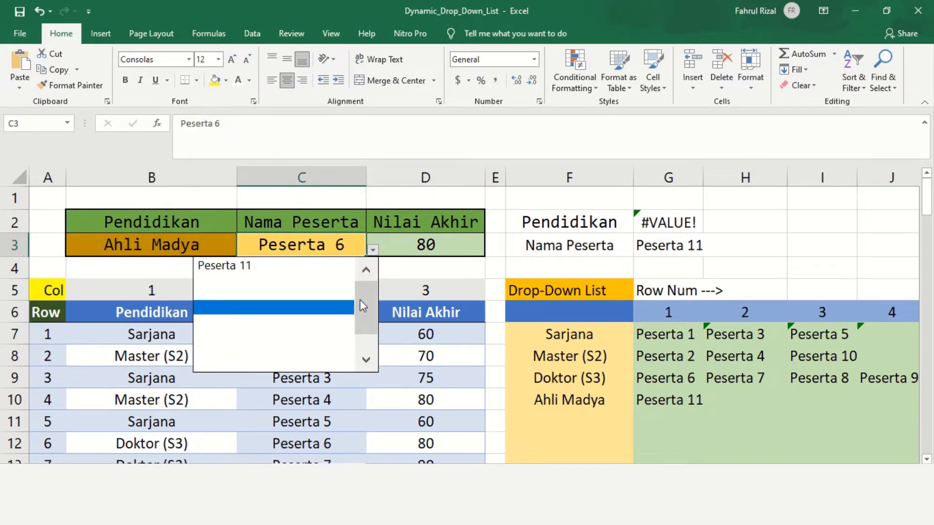
left_click(193, 240)
left_click(206, 248)
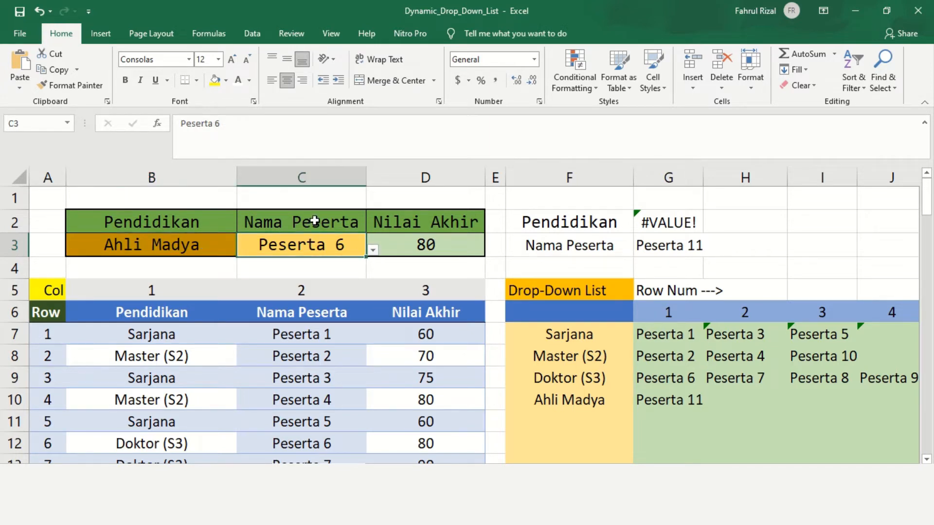
- Inspect the list source in the data validation of C3 and the matching nested IF formula in G3
left_click(257, 40)
left_click(591, 85)
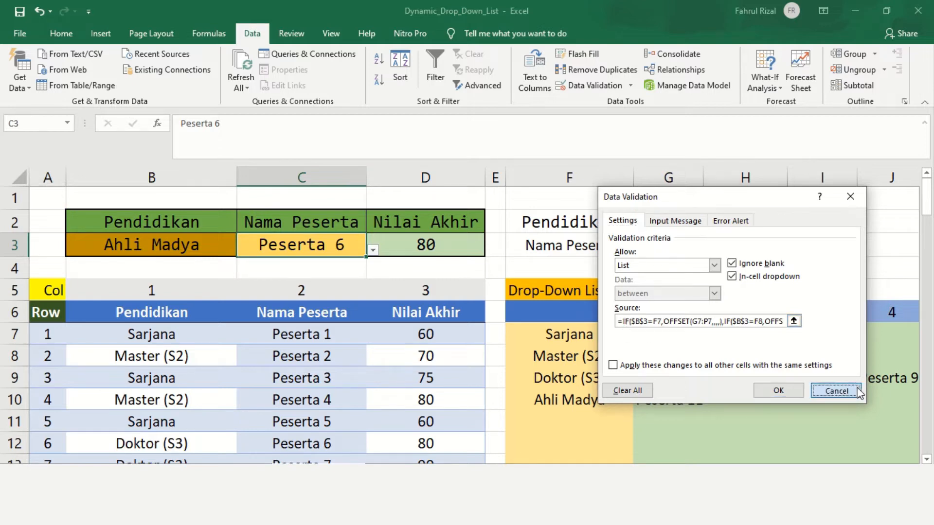
left_click(835, 391)
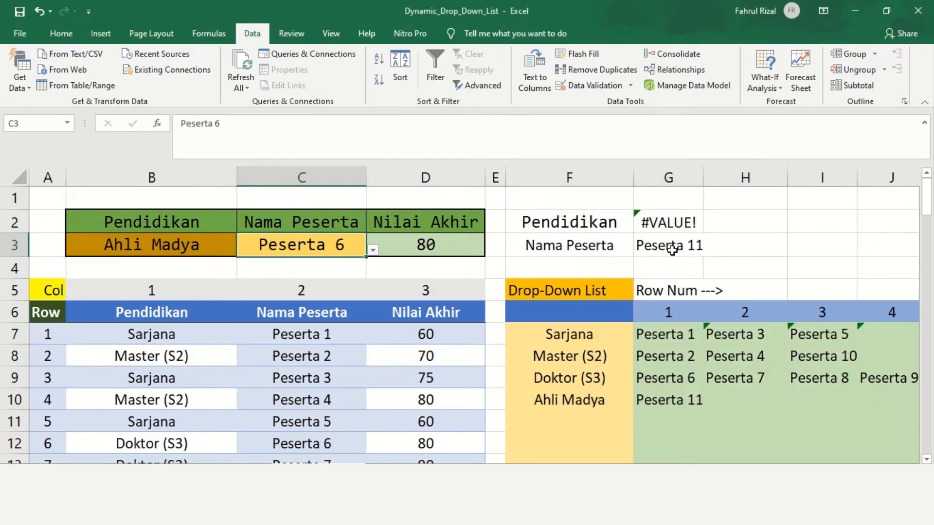
left_click(672, 250)
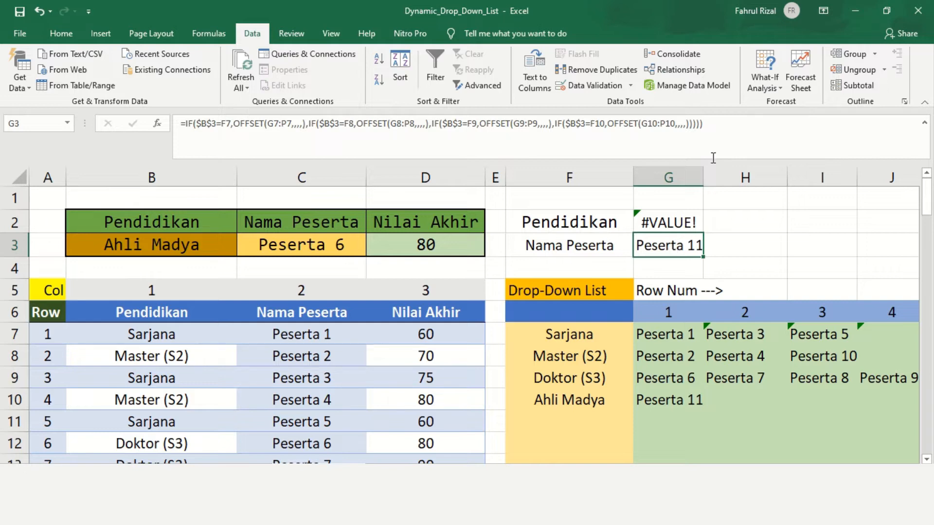
left_click(729, 121)
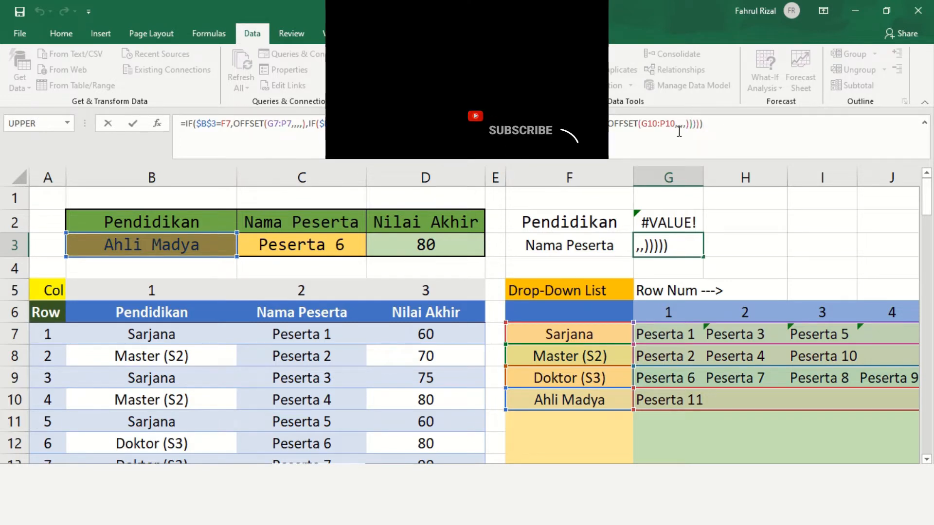
left_click(133, 124)
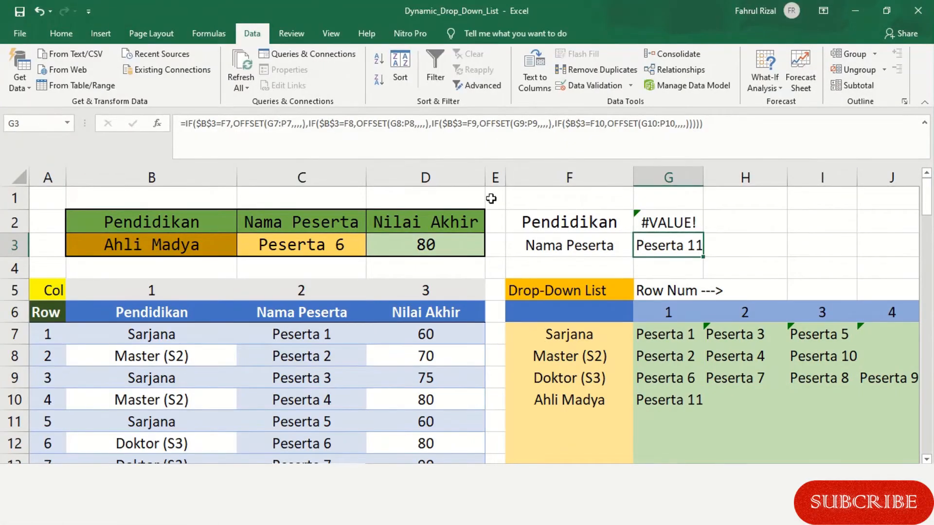
- Recheck the data validation source of C3 and examine the nested IF conditions and closing brackets of the formula in G3
left_click(552, 193)
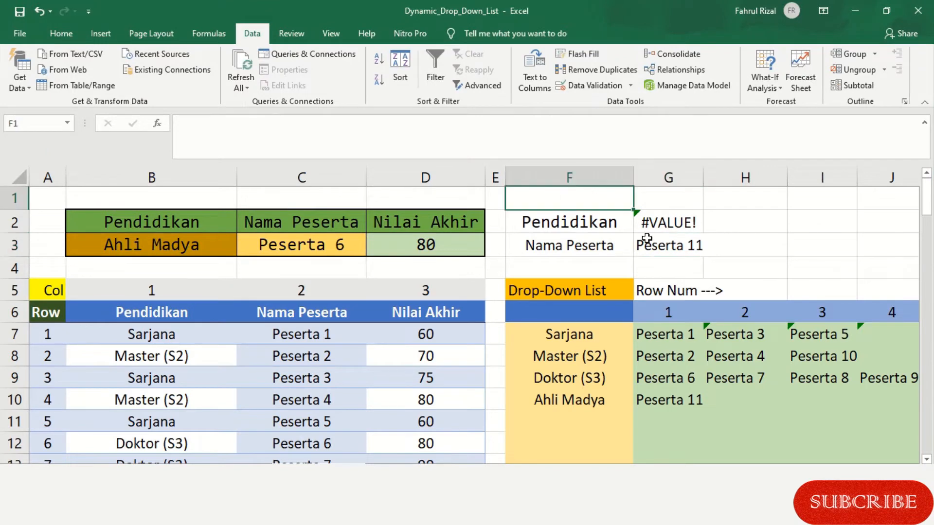
left_click(302, 254)
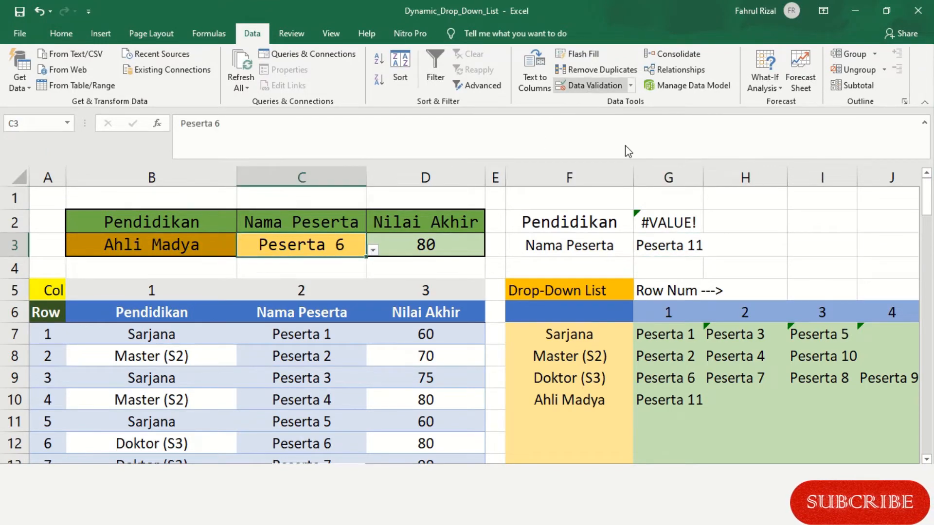
left_click(613, 86)
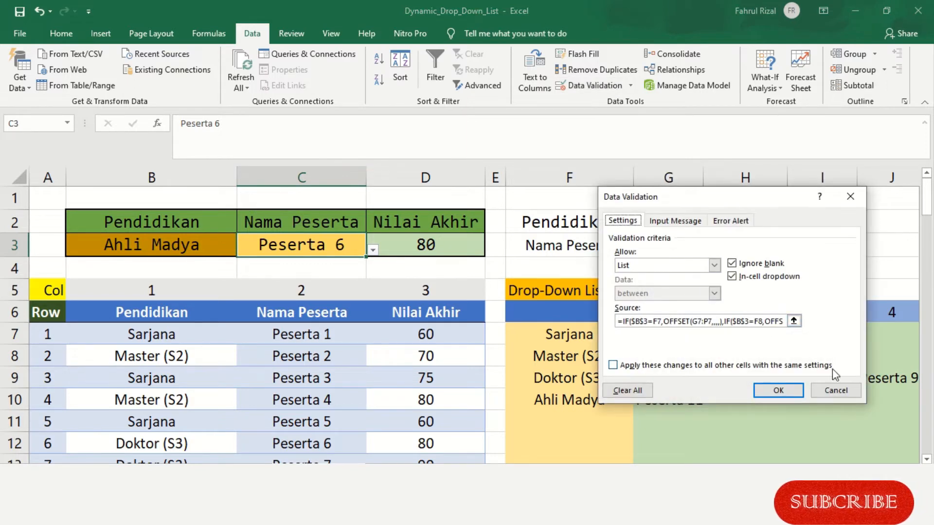
left_click(779, 390)
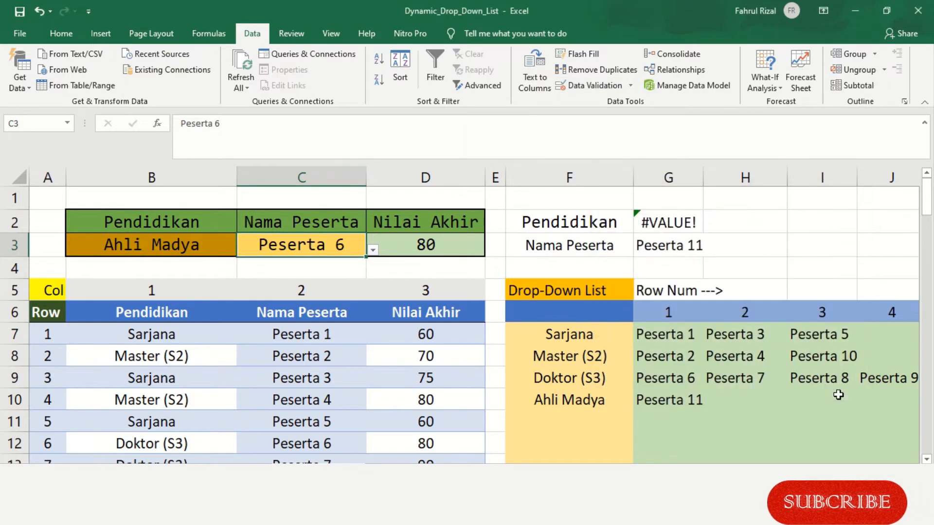
left_click(674, 246)
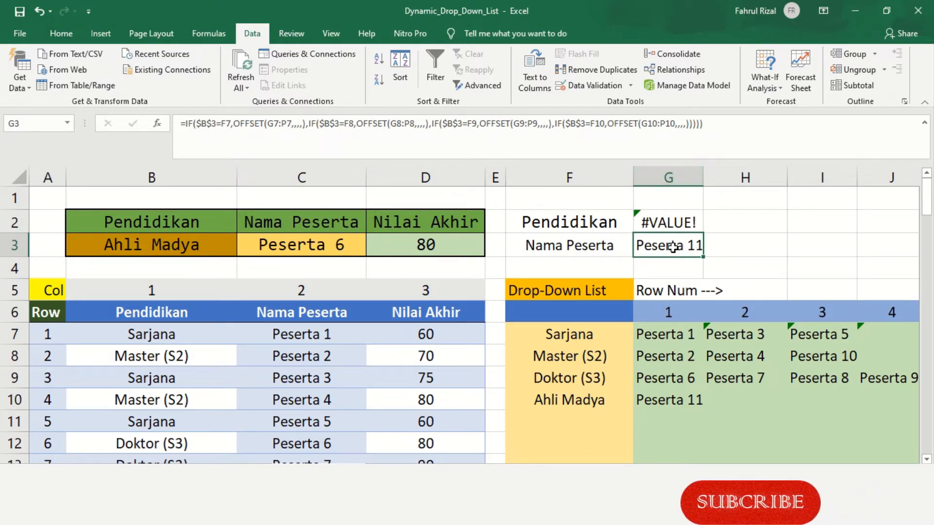
left_click(197, 124)
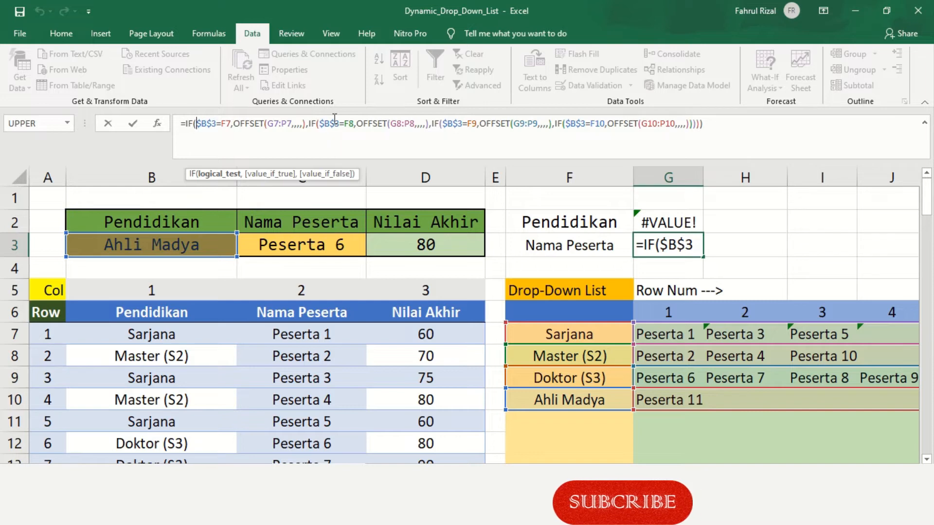
left_click(716, 125)
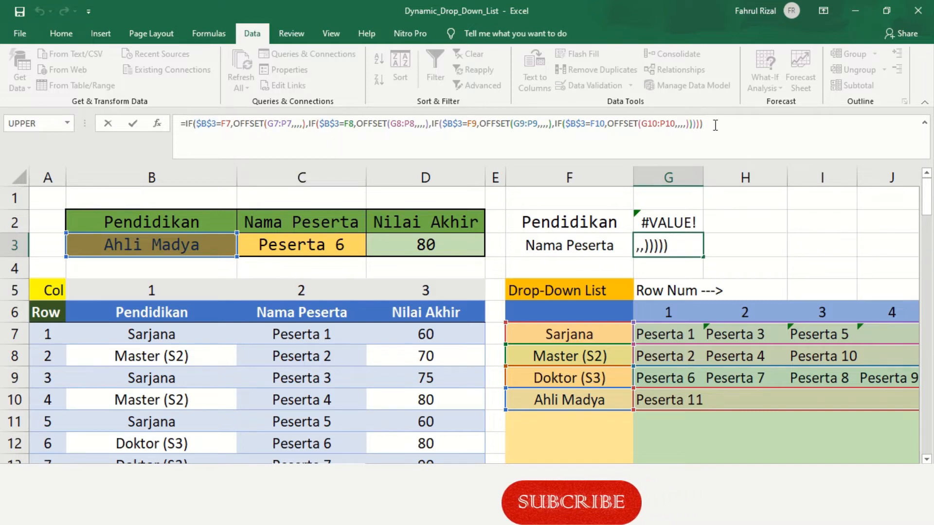
left_click(696, 124)
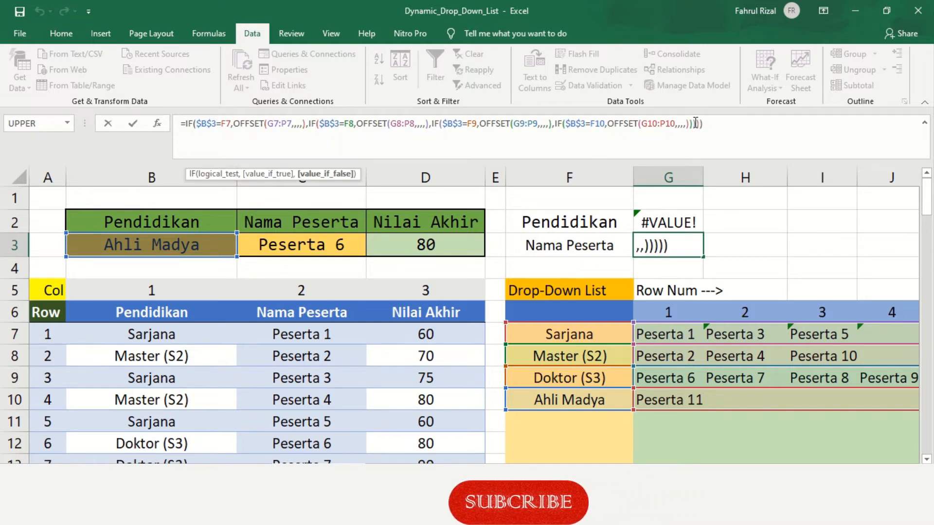
key("Left")
key("Left")
key("Left")
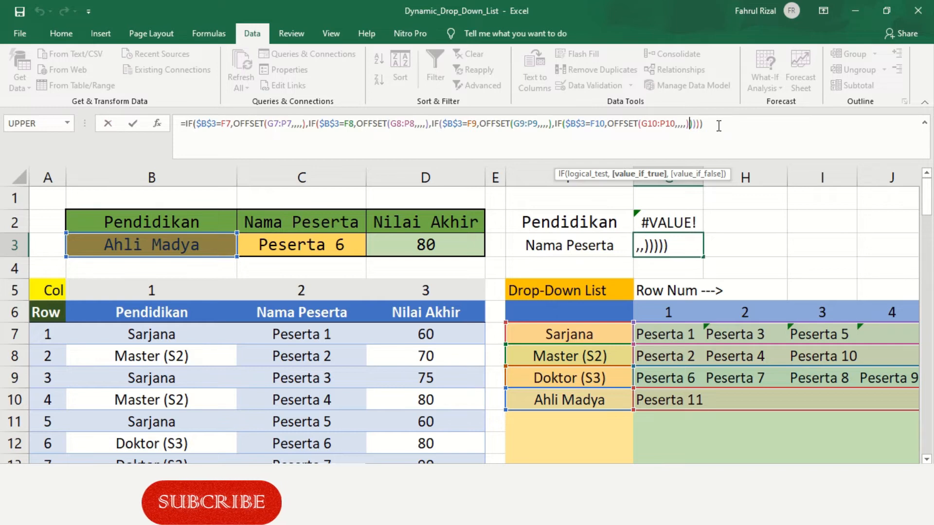
- Copy the whole nested IF formula from G3 and paste it as formula text into H3
left_click_drag(719, 125, 133, 131)
key("ctrl+c")
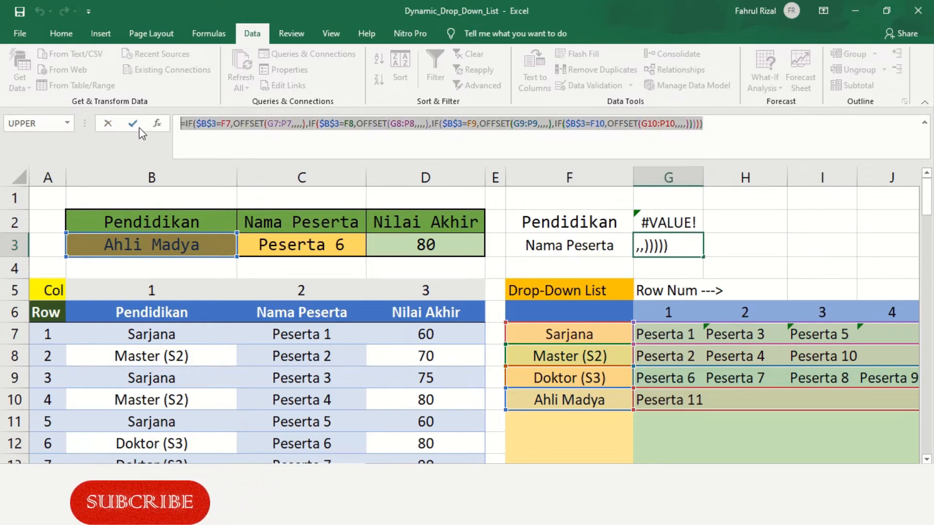
left_click(133, 123)
left_click(745, 244)
left_click(205, 127)
key("ctrl+v")
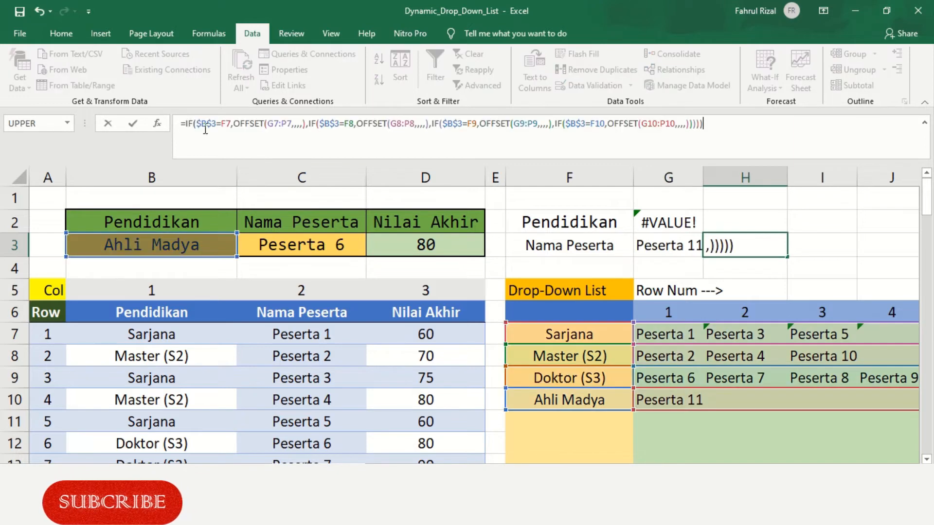
- Change the outer IF to IFS in the H3 formula and remove the nested IF before the $B$3=F8 condition
left_click(206, 128)
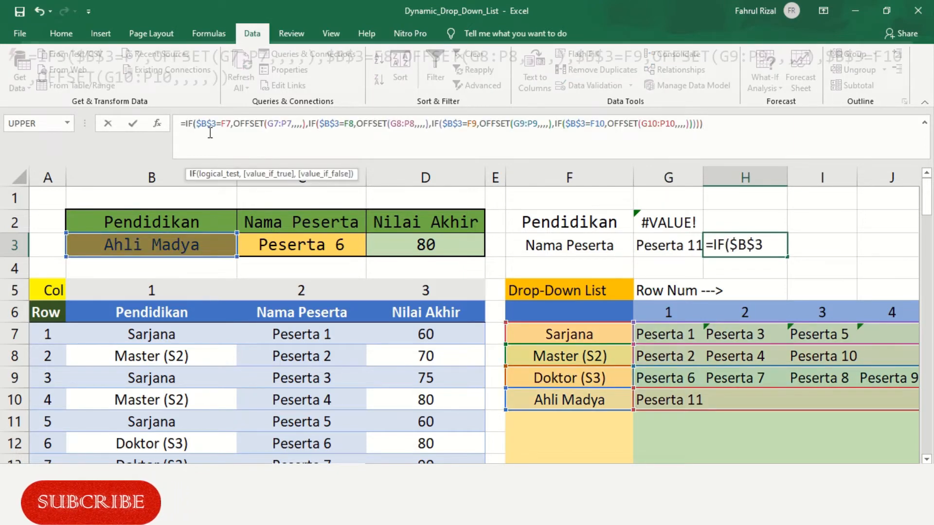
type("S")
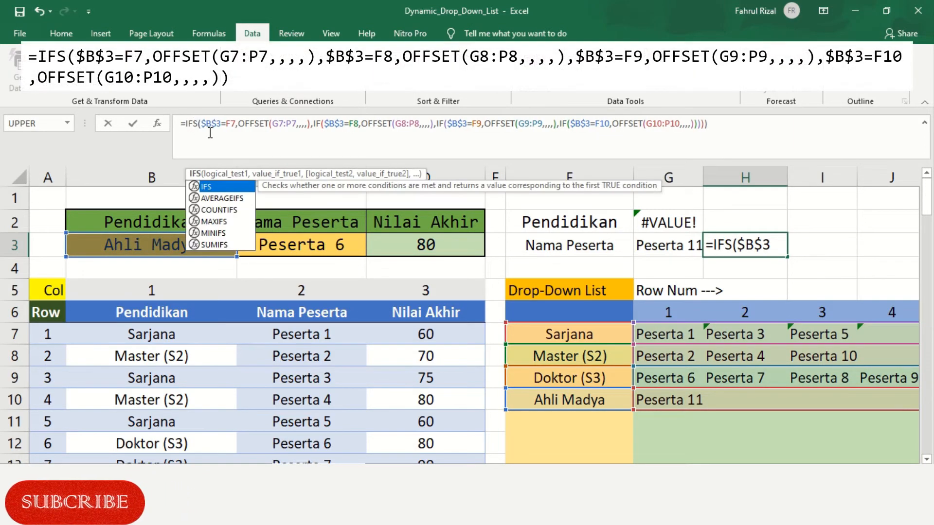
left_click(325, 125)
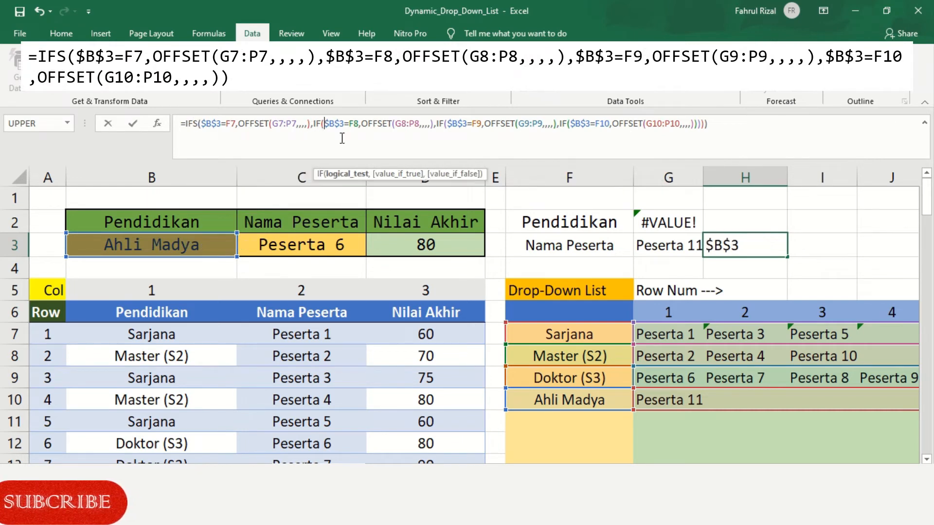
key("BackSpace")
key("BackSpace")
key("BackSpace")
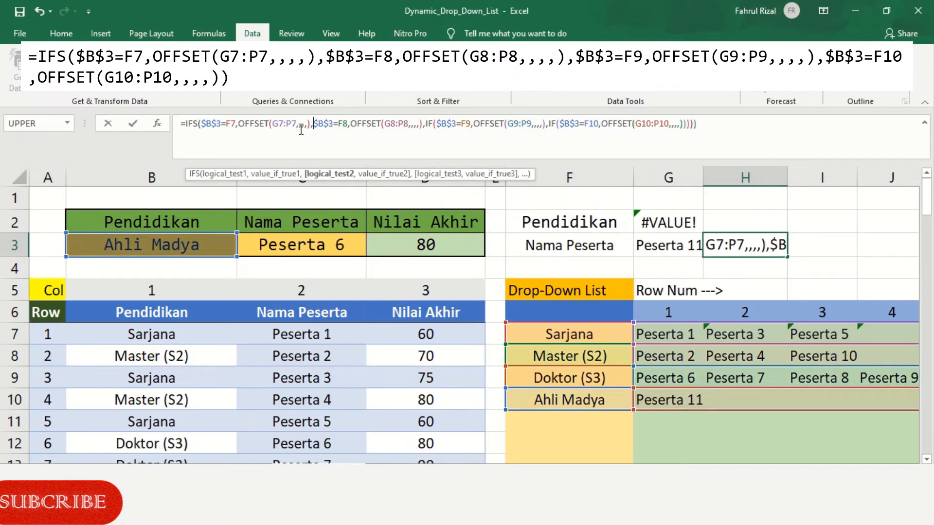
- Check the first two condition and OFFSET pairs, and remove the nested IF with its opening bracket before $B$3=F9
left_click(235, 125)
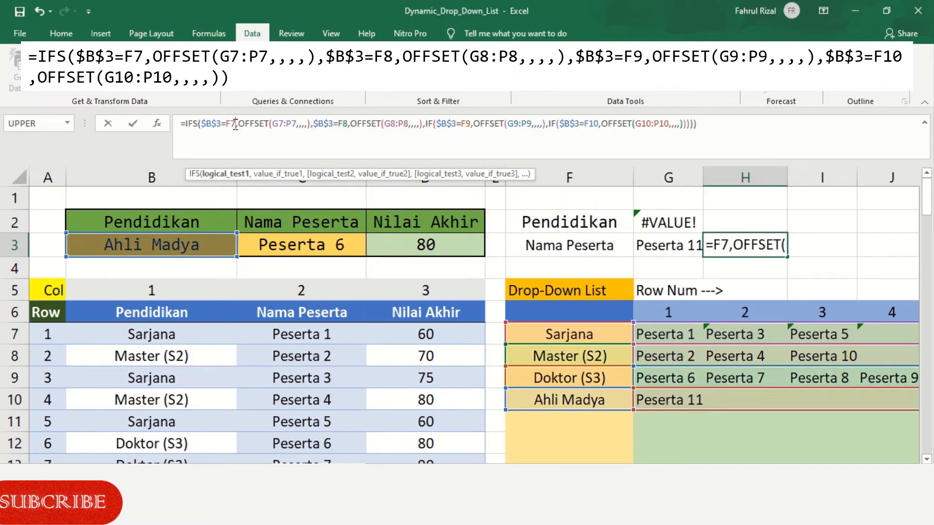
left_click(311, 125)
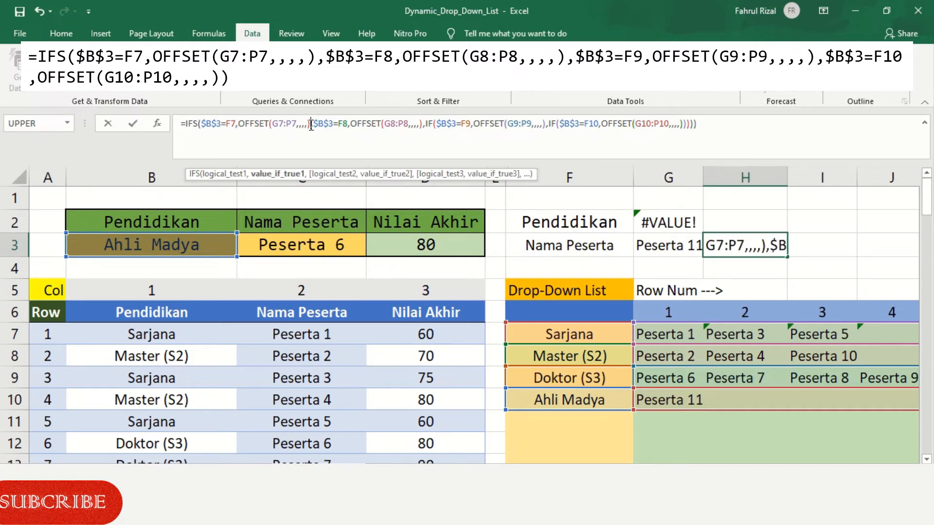
left_click(349, 124)
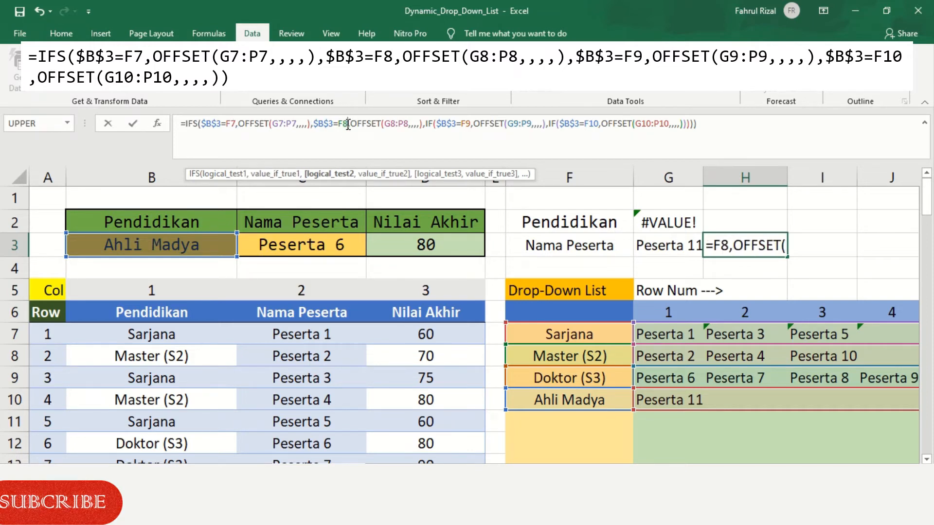
left_click(423, 127)
key("BackSpace")
key("BackSpace")
key("BackSpace")
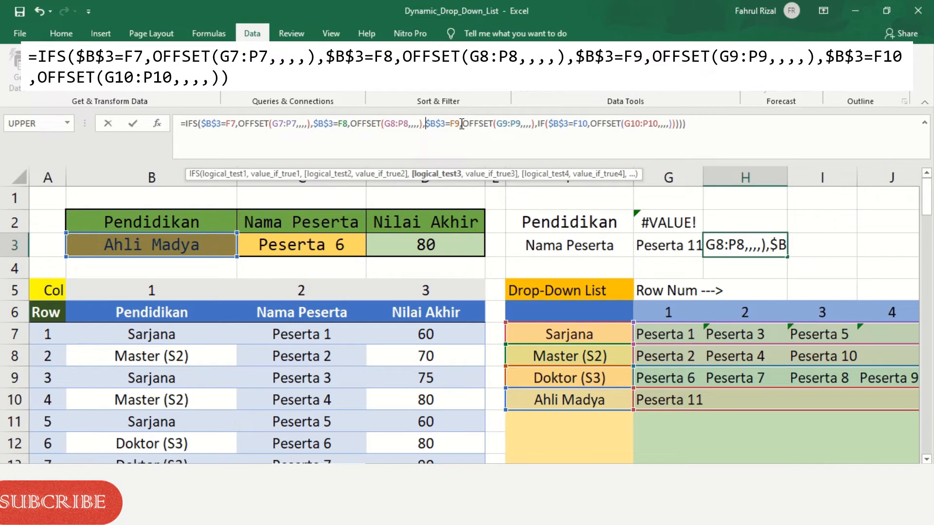
- Remove the nested IF with its opening bracket before the $B$3=F10 condition in the H3 formula
left_click(461, 125)
left_click(535, 125)
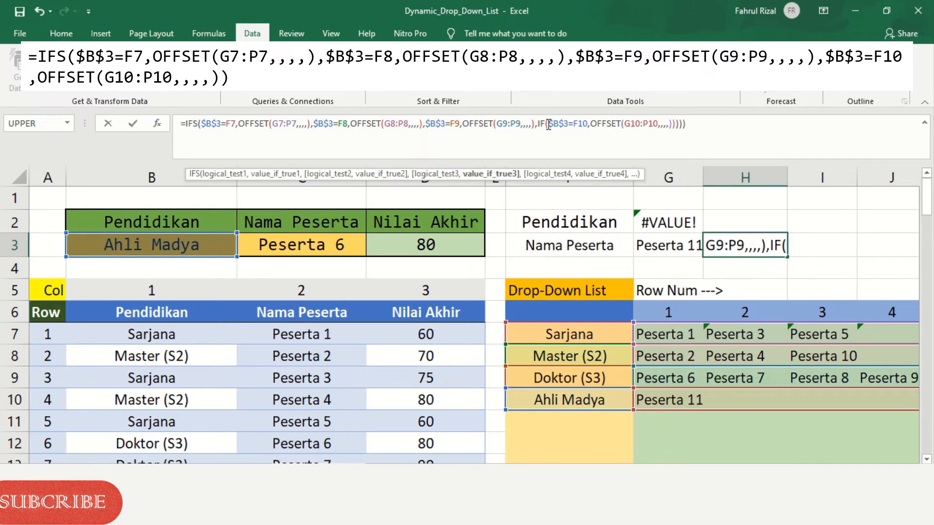
key("BackSpace")
key("BackSpace")
key("BackSpace")
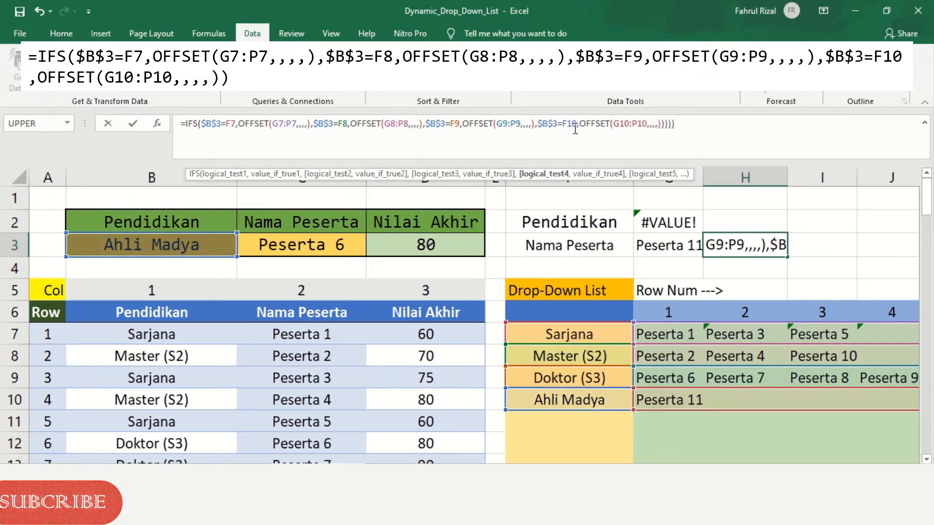
- Trim the surplus closing brackets so the IFS formula ends with two, and enter it in H3
left_click(576, 125)
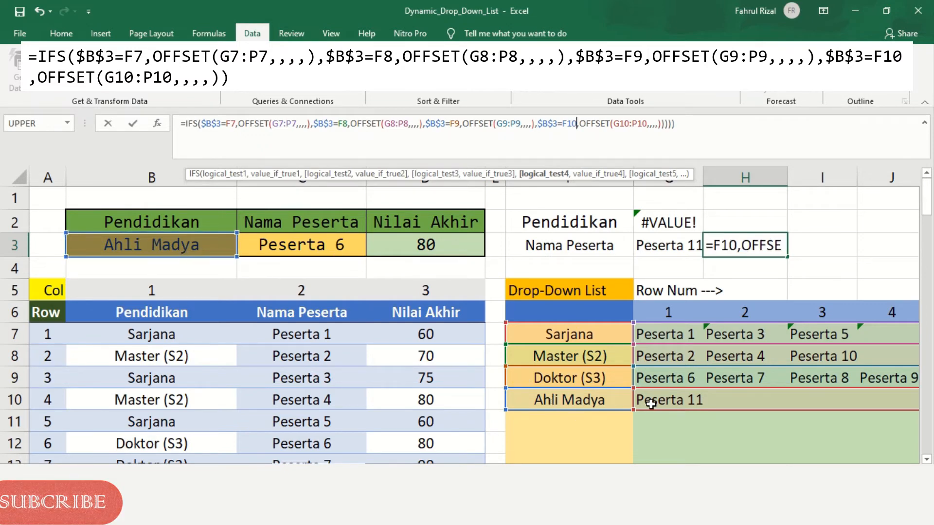
left_click(683, 125)
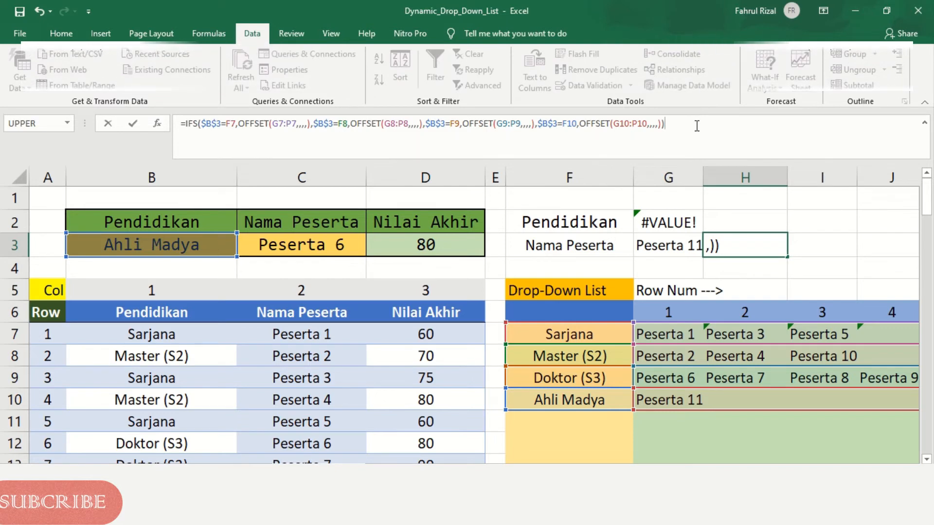
key("Return")
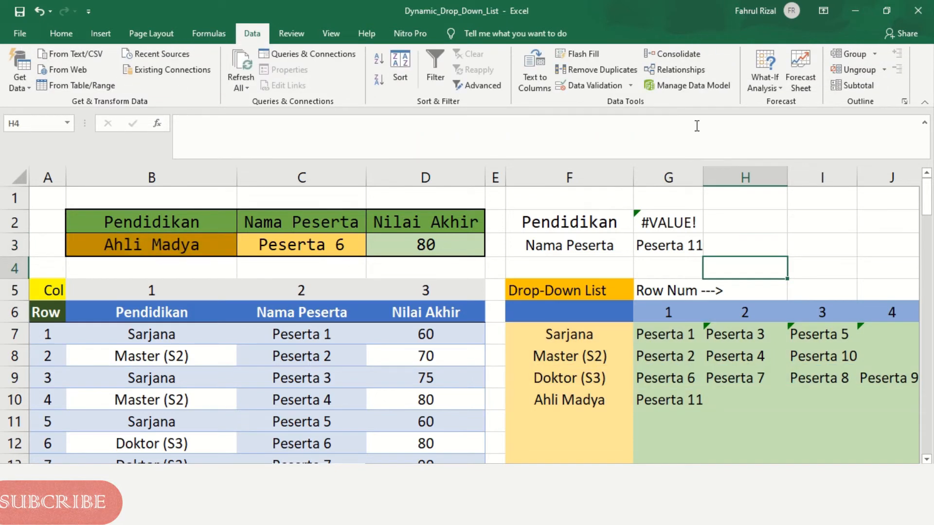
- Evaluate the IFS formula in H3 in place to inspect its array result, and leave without saving the conversion
left_click(740, 239)
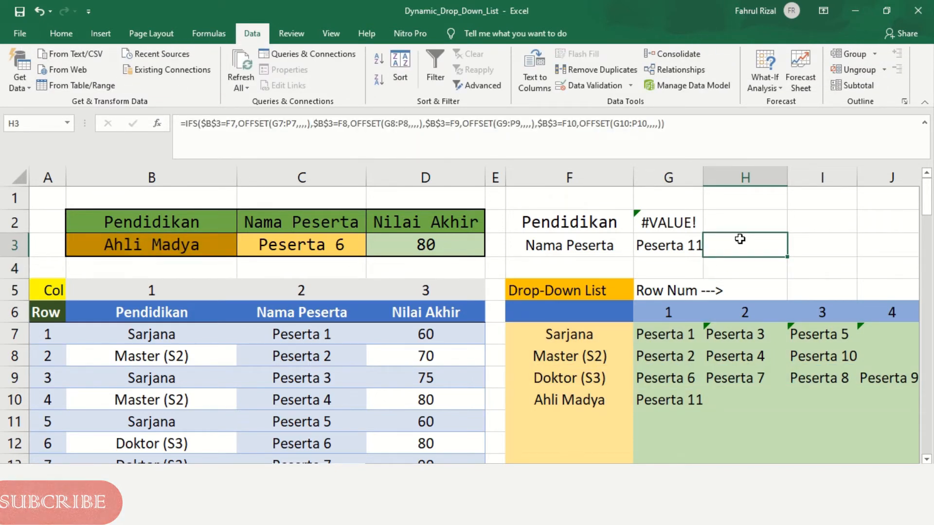
left_click(717, 143)
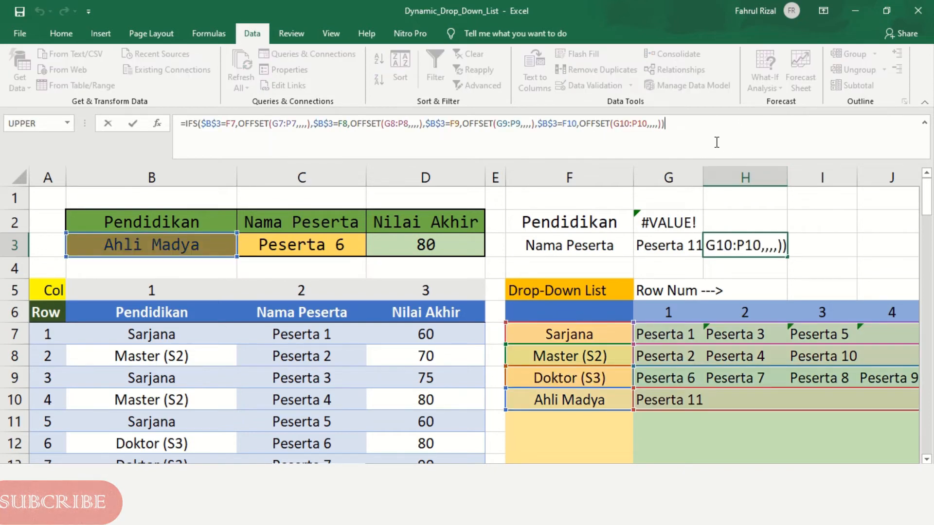
key("F9")
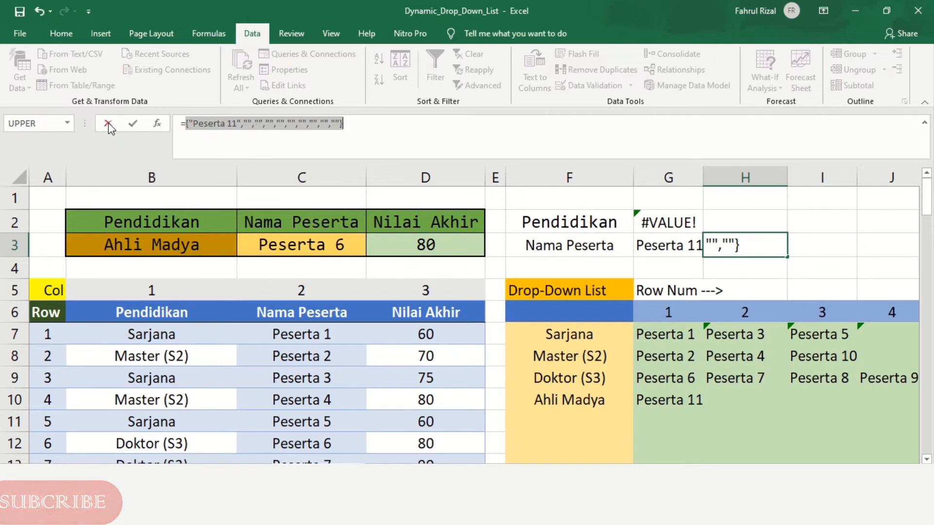
left_click(108, 124)
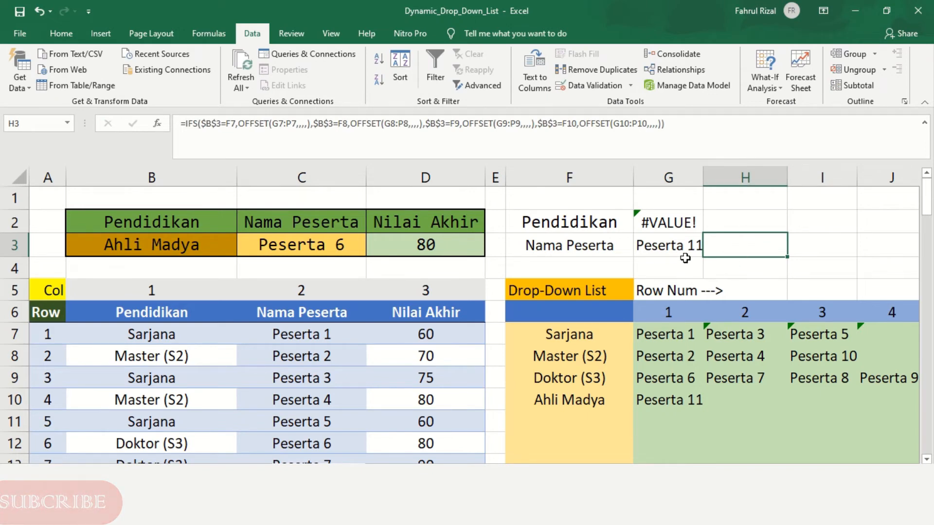
left_click(176, 249)
- Replace the list source in the data validation of C3 with the whole IFS formula copied from H3
left_click(760, 248)
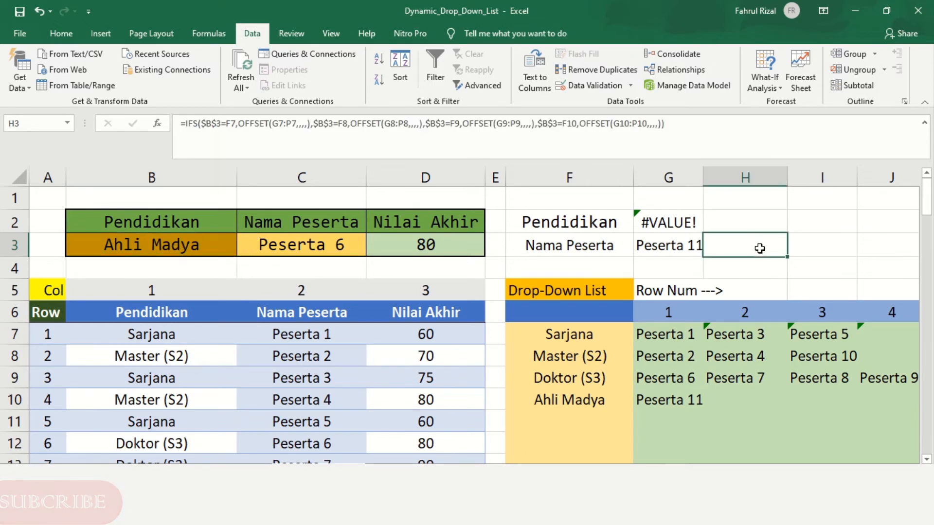
left_click_drag(702, 136, 151, 147)
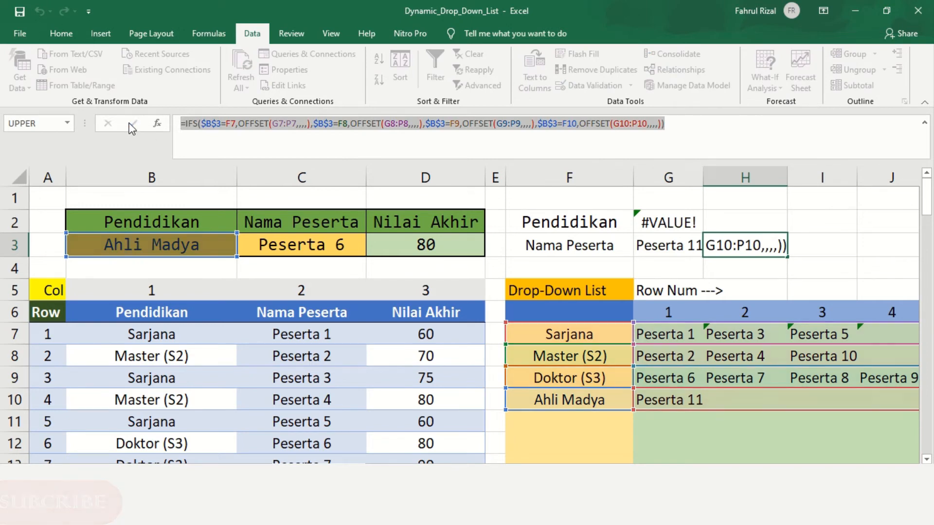
key("Escape")
left_click(318, 248)
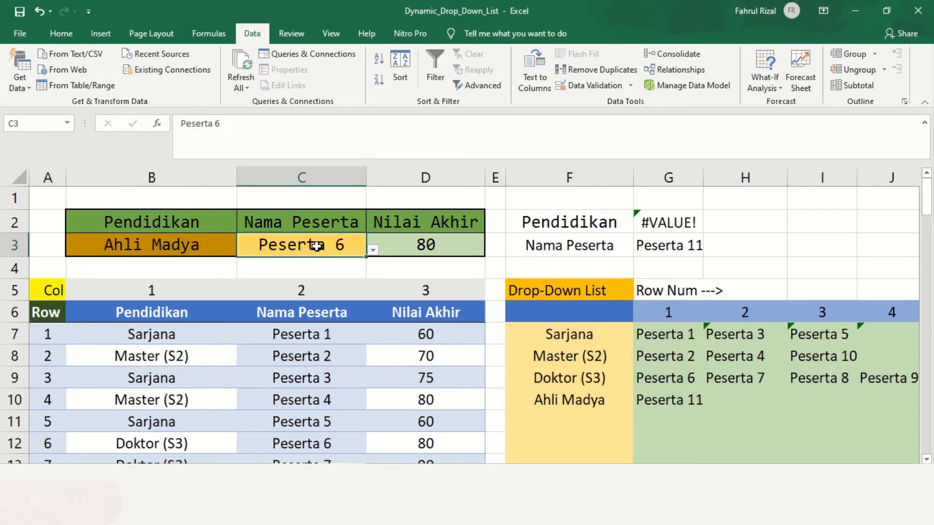
left_click(622, 89)
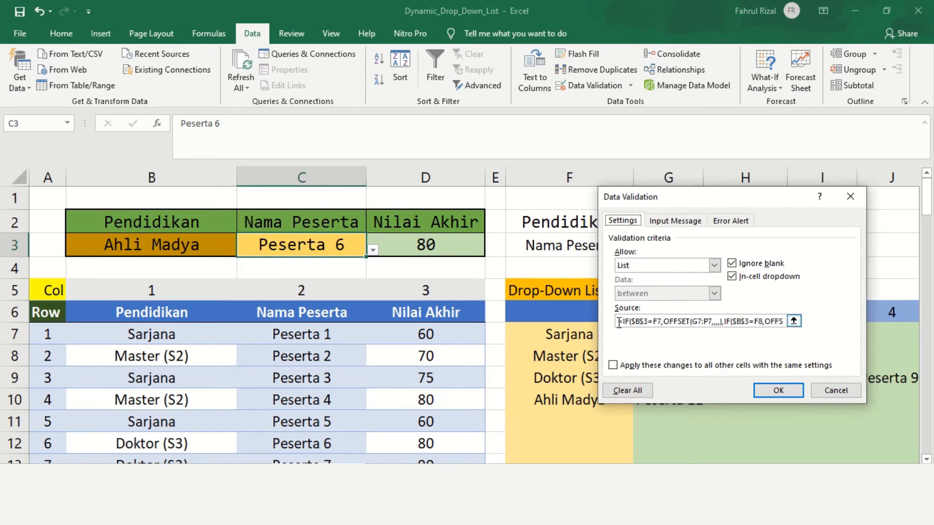
key("End")
key("Delete")
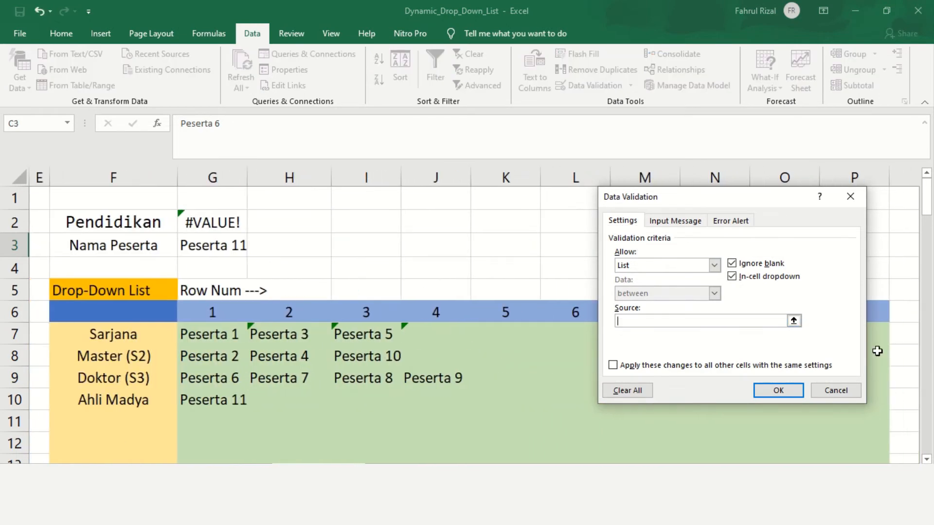
key("ctrl+v")
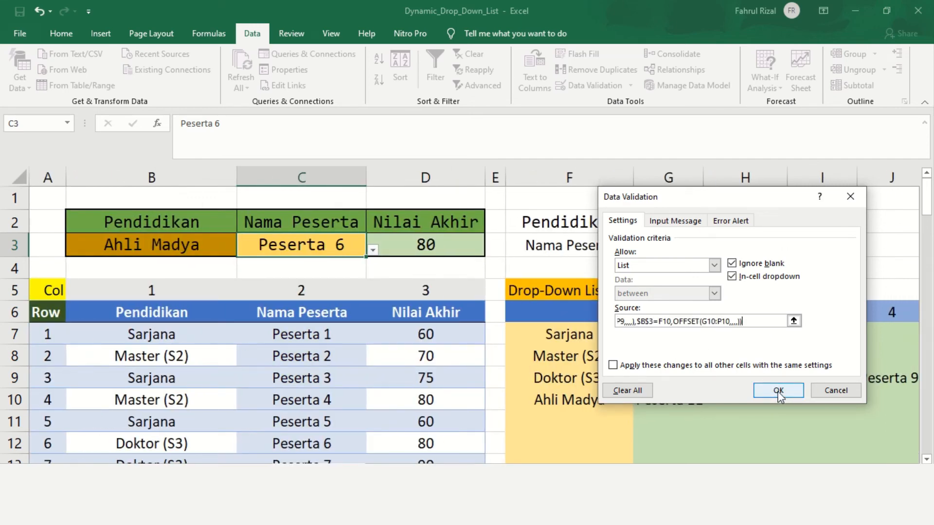
left_click(779, 390)
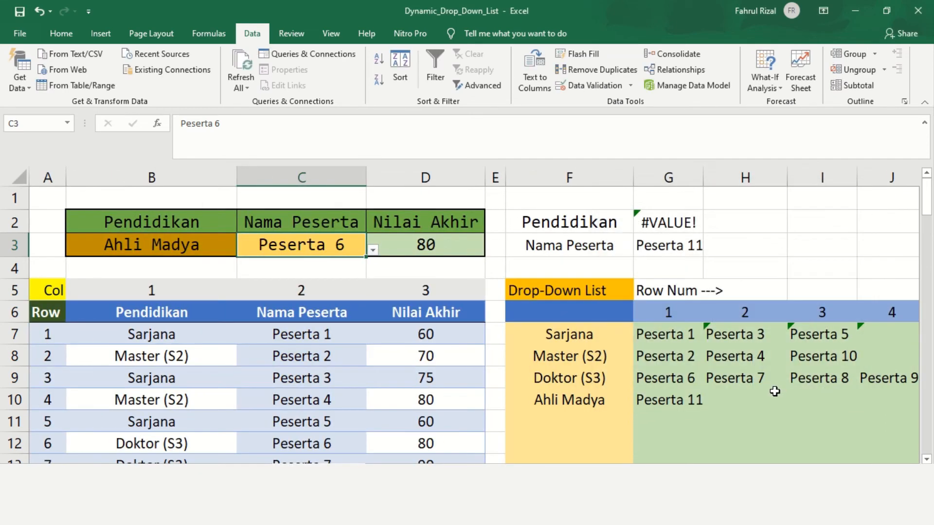
- Check the Nama Peserta choices in C3 for Ahli Madya and set the Pendidikan selection in B3 to Sarjana
left_click(373, 251)
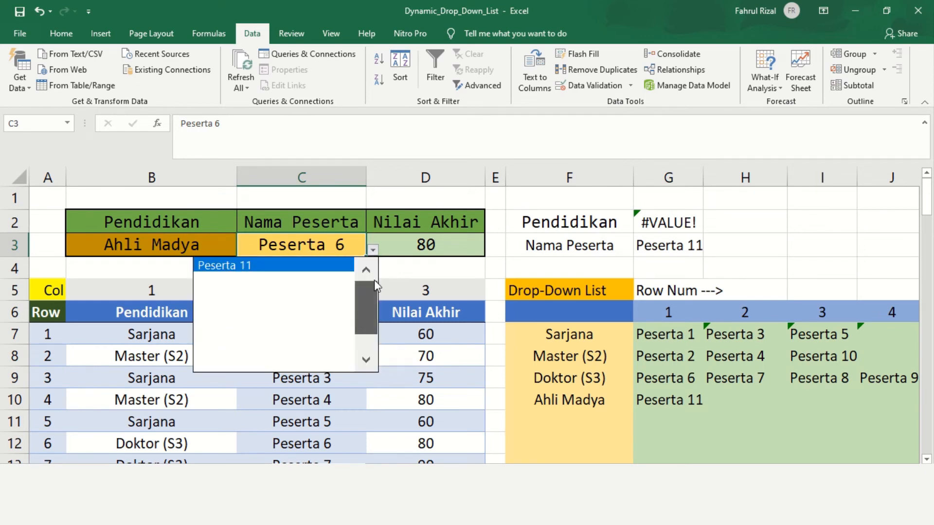
left_click(317, 247)
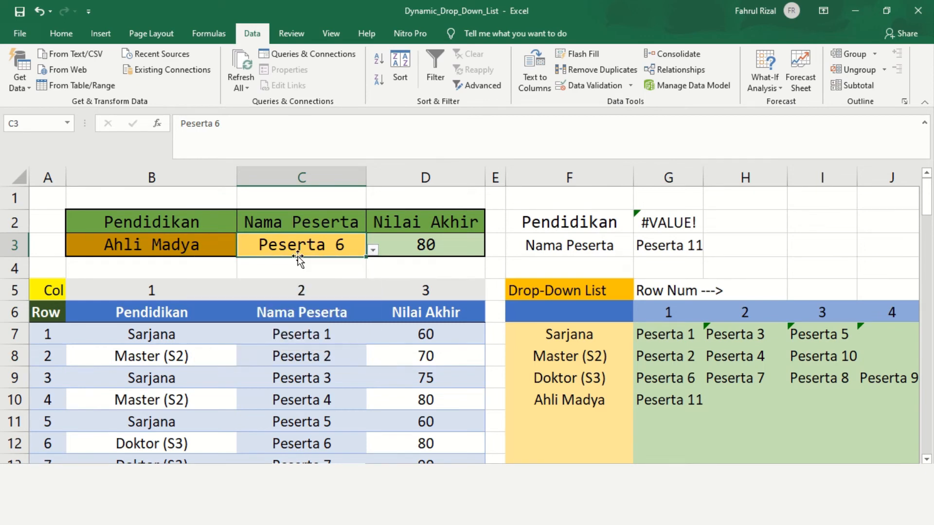
left_click(202, 247)
left_click(244, 251)
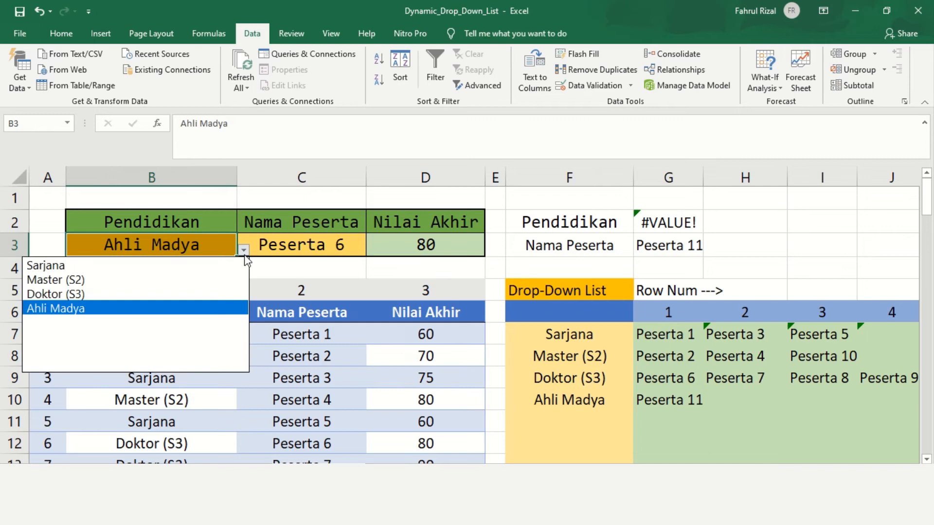
left_click(113, 267)
- Choose Peserta 3 from the Nama Peserta choices in C3
left_click(292, 242)
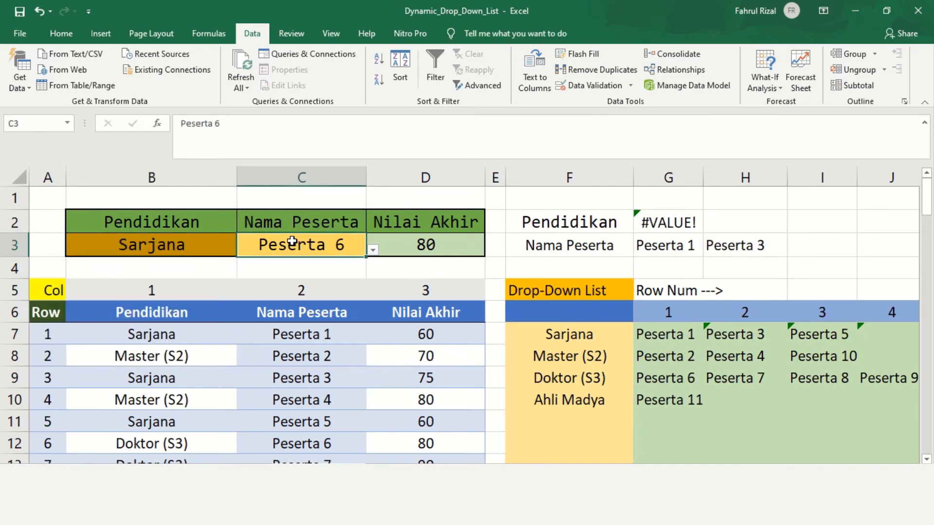
left_click(373, 250)
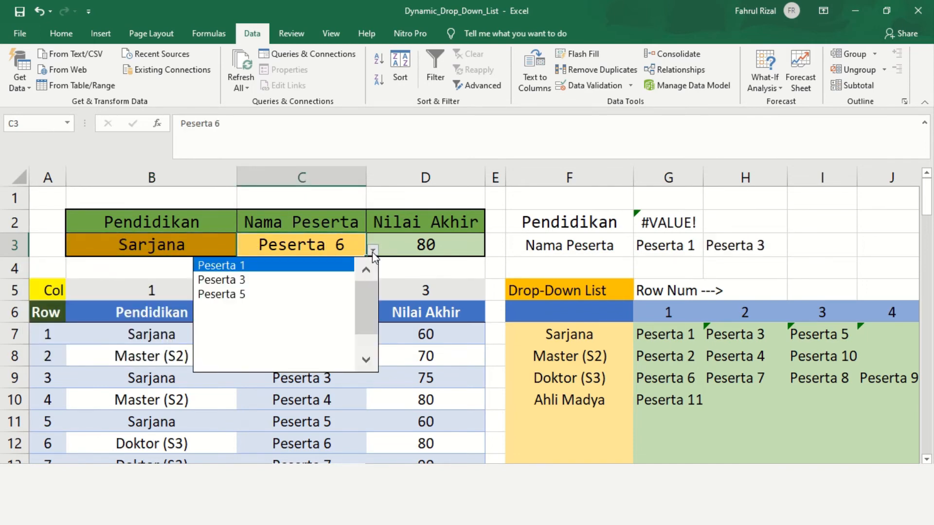
left_click(276, 279)
- Show the IFS formula of H3 as text in H4 with =FORMULATEXT(H3) and review its full length
left_click(732, 267)
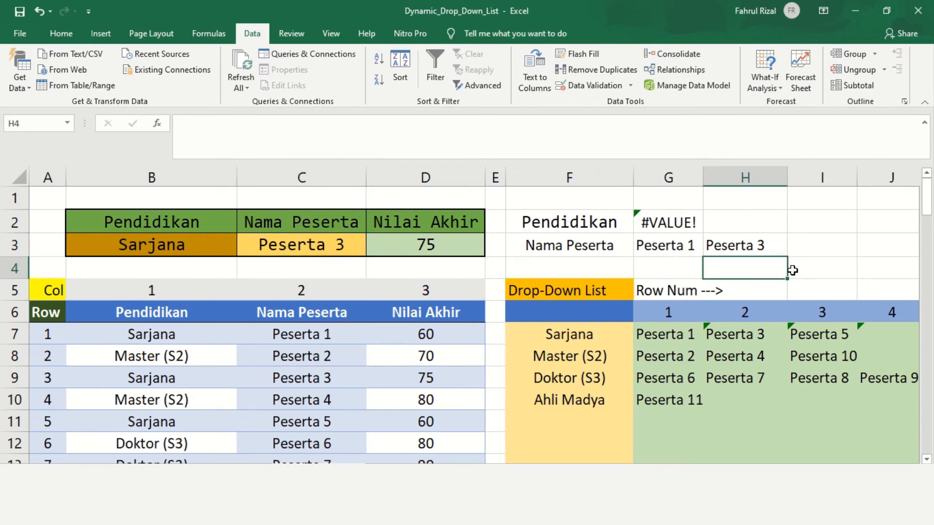
type("f")
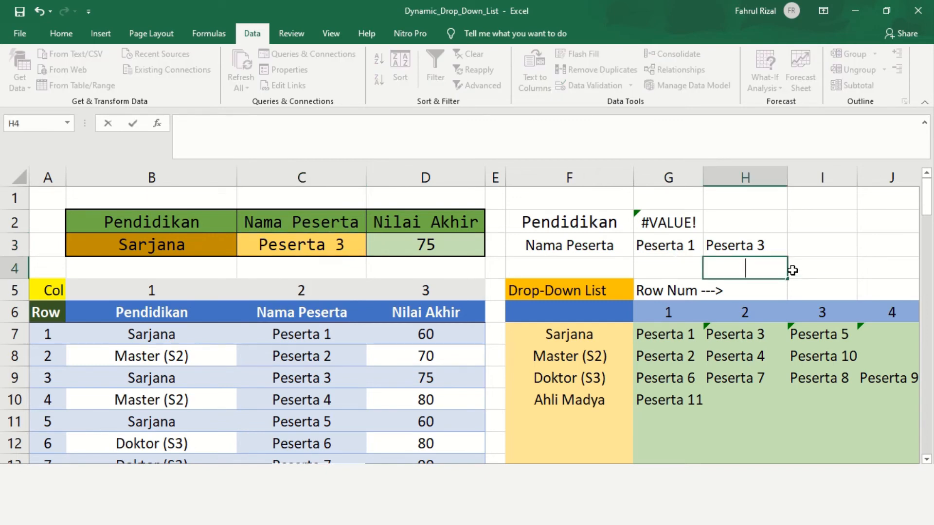
type("=formu")
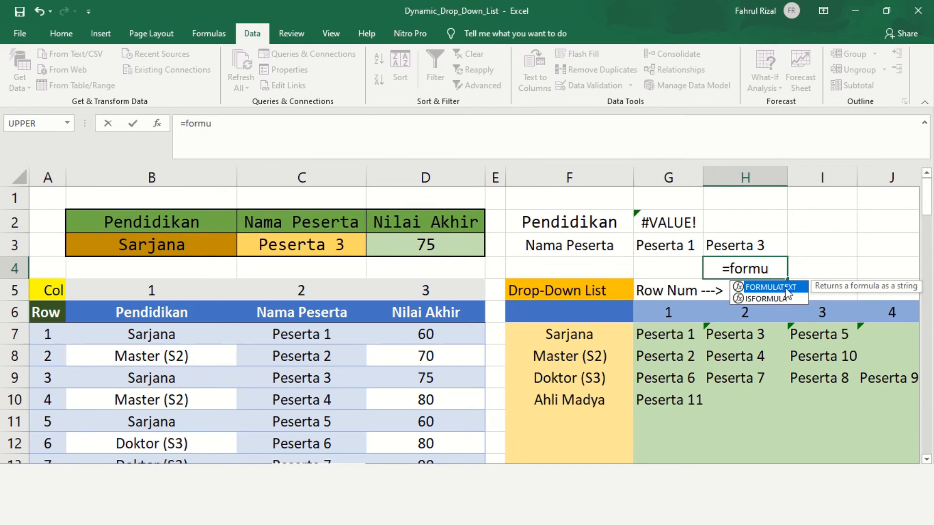
double_click(785, 288)
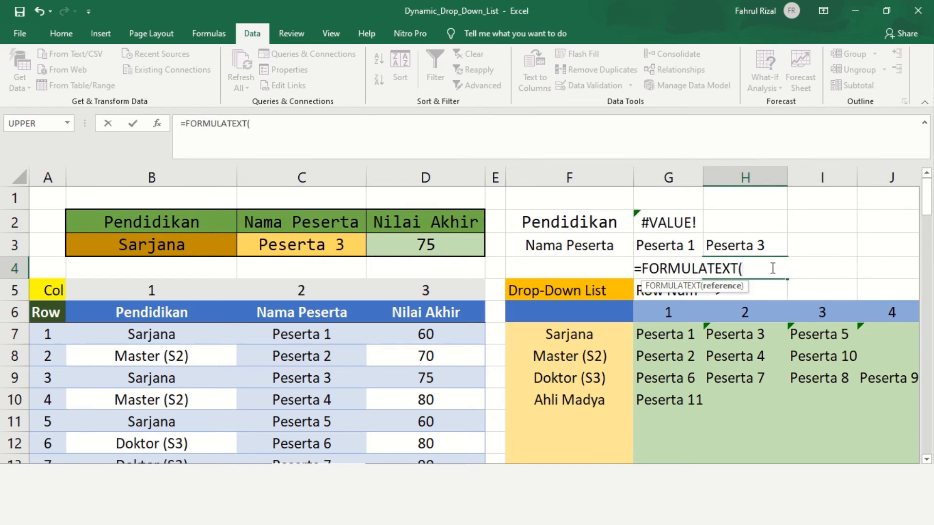
left_click(761, 246)
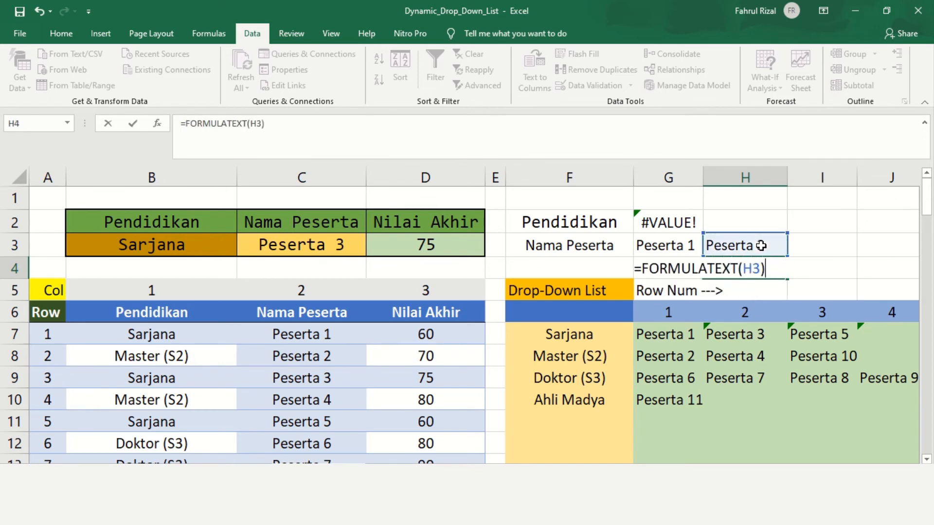
key("Return")
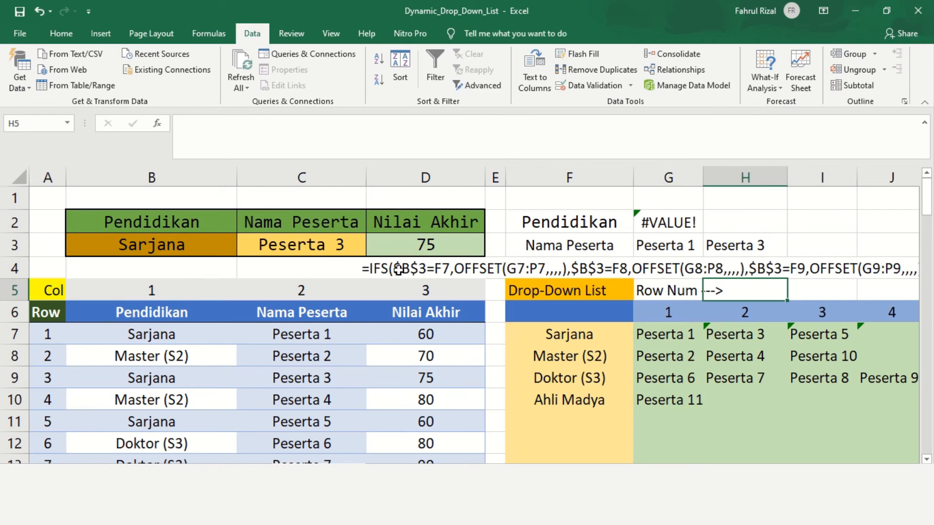
scroll(683, 455, "right", 2)
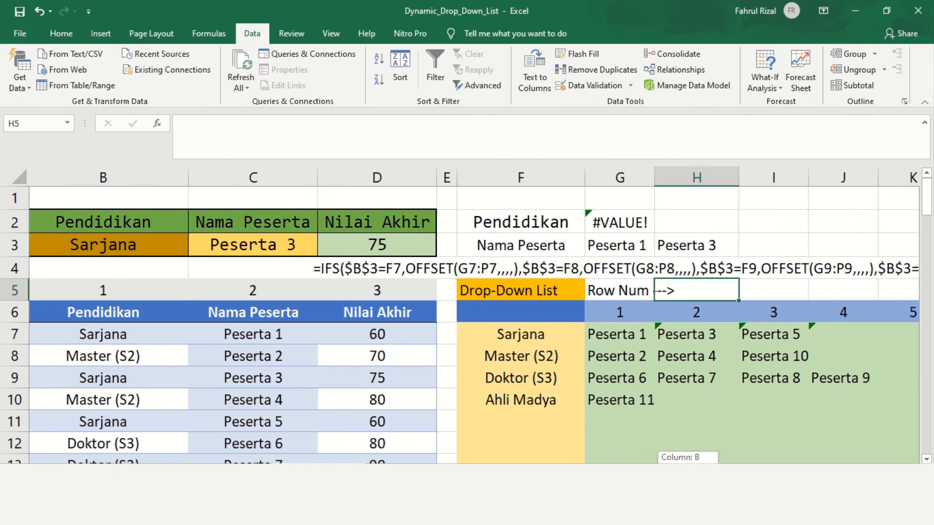
scroll(614, 433, "right", 1)
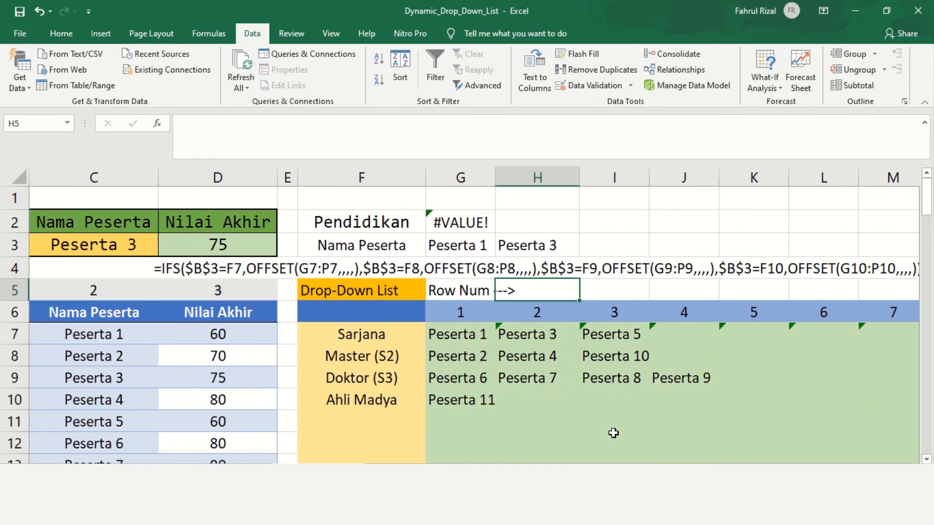
left_click(174, 268)
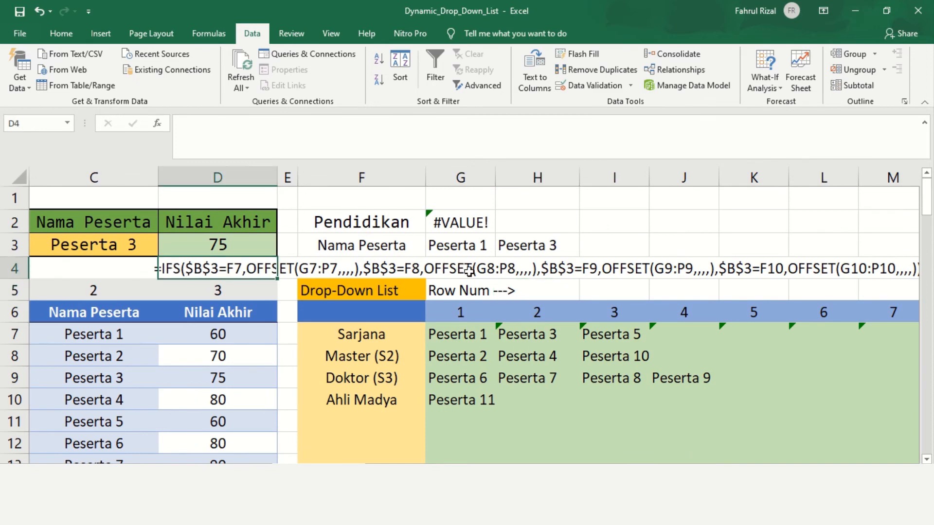
scroll(613, 433, "left", 1)
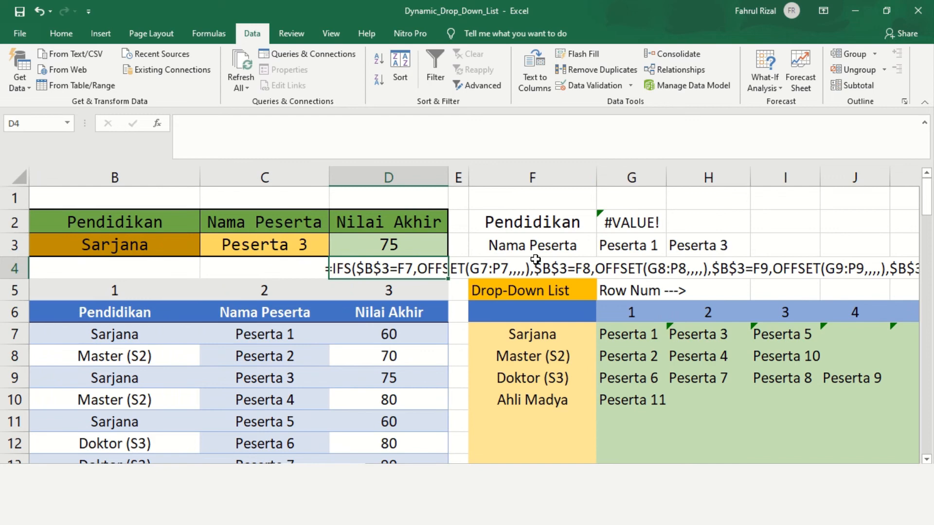
left_click(521, 204)
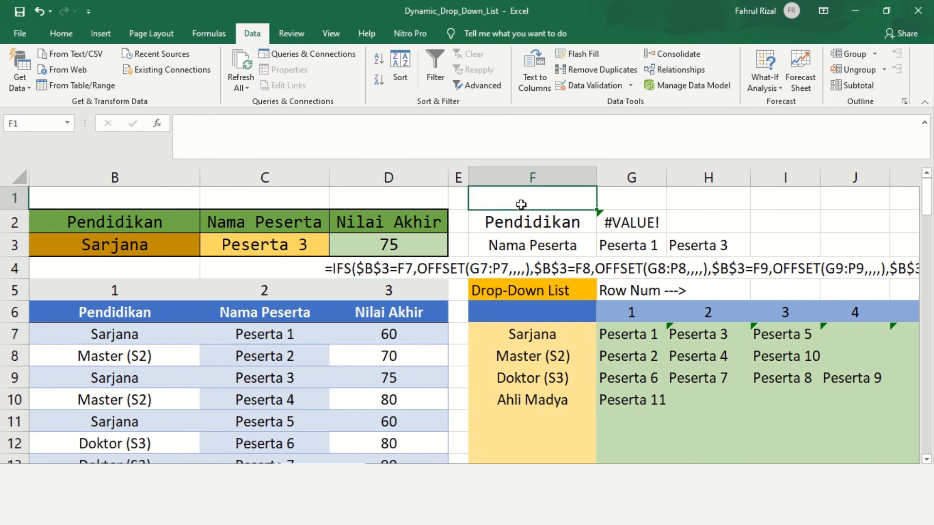